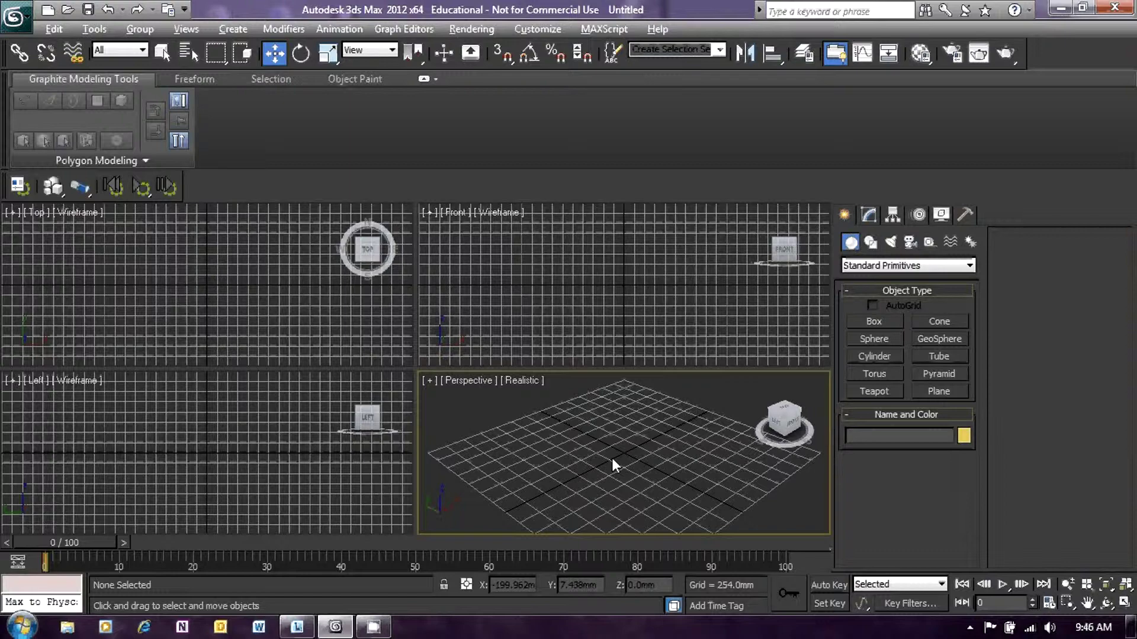
Maximize the Perspective viewport with Alt+W and pick the Sphere primitive tool.
key(alt+w)
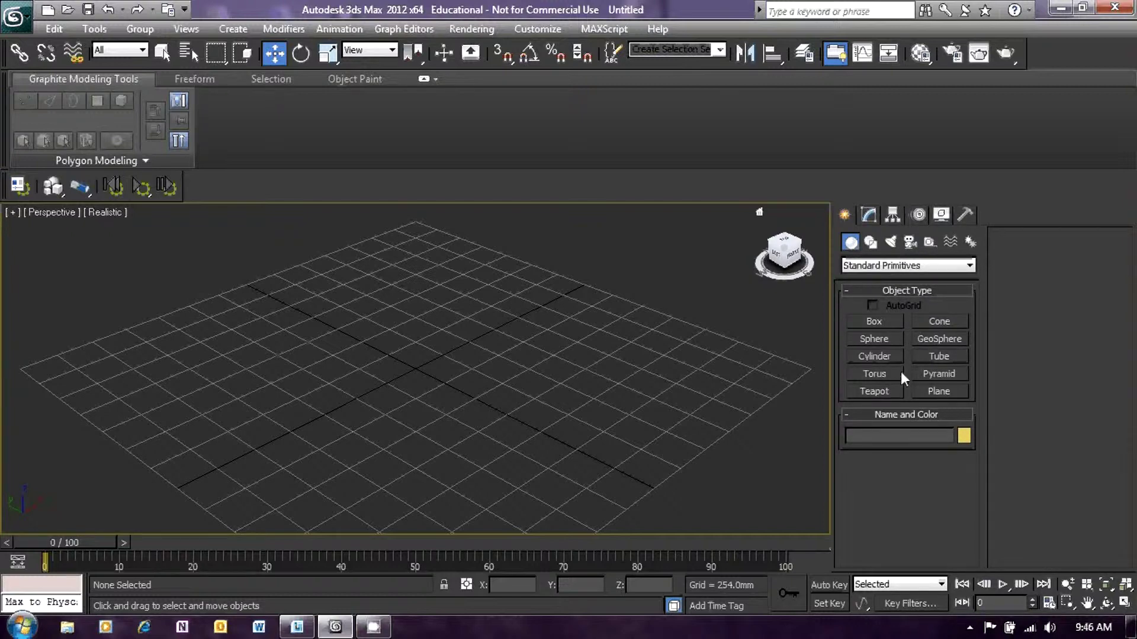
click(873, 340)
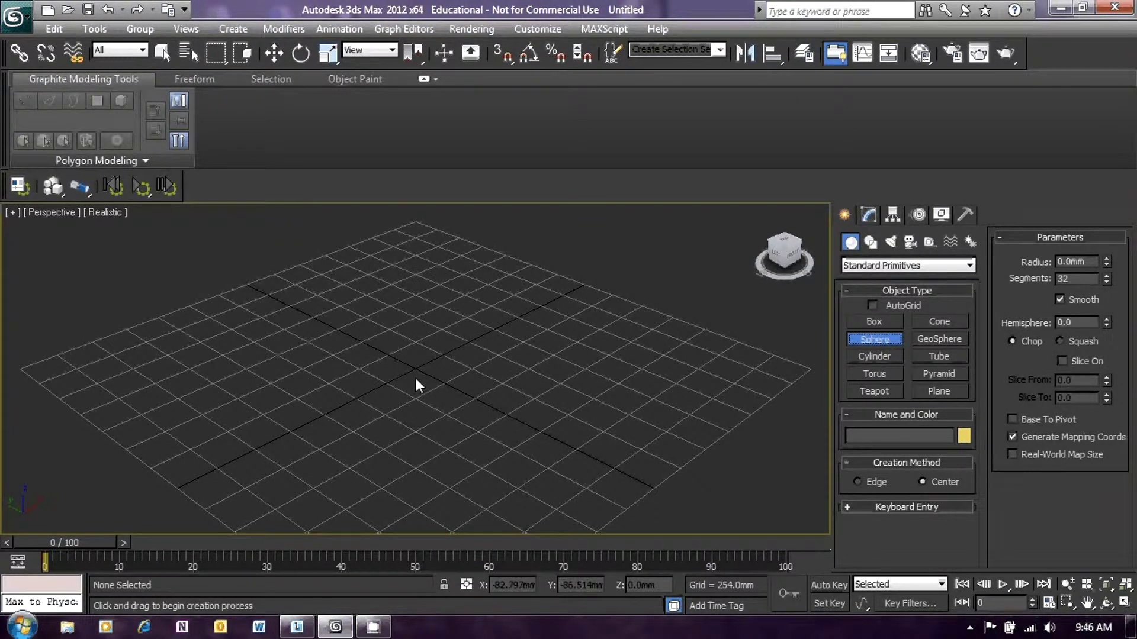
Drag out Sphere001 at the centre of the grid, then switch to Select and Move.
drag(411, 371, 457, 372)
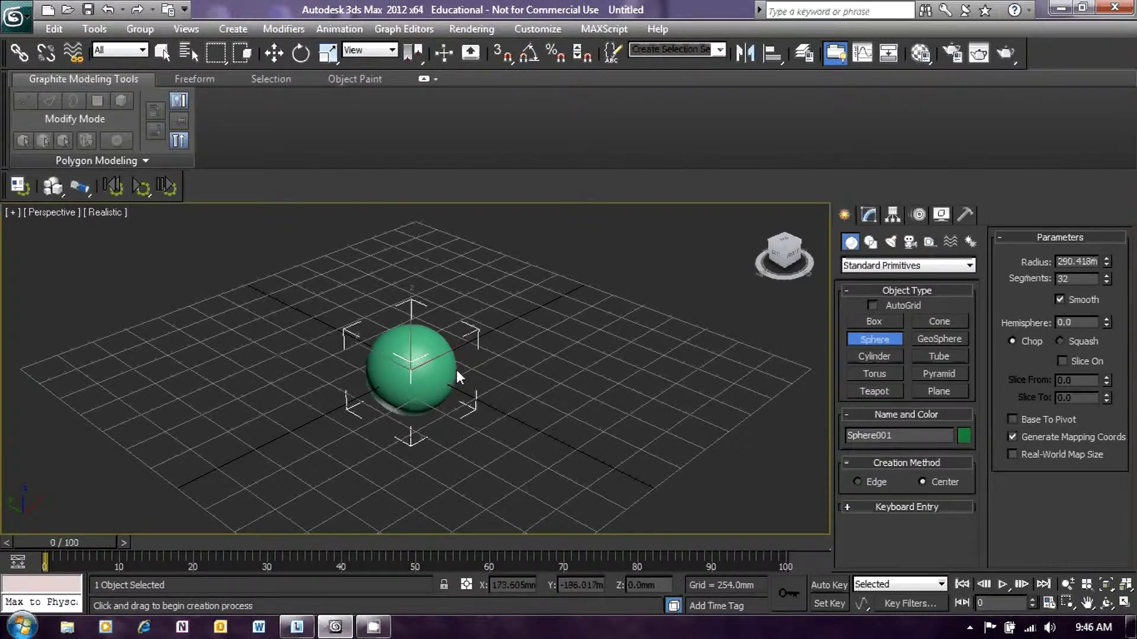
click(275, 54)
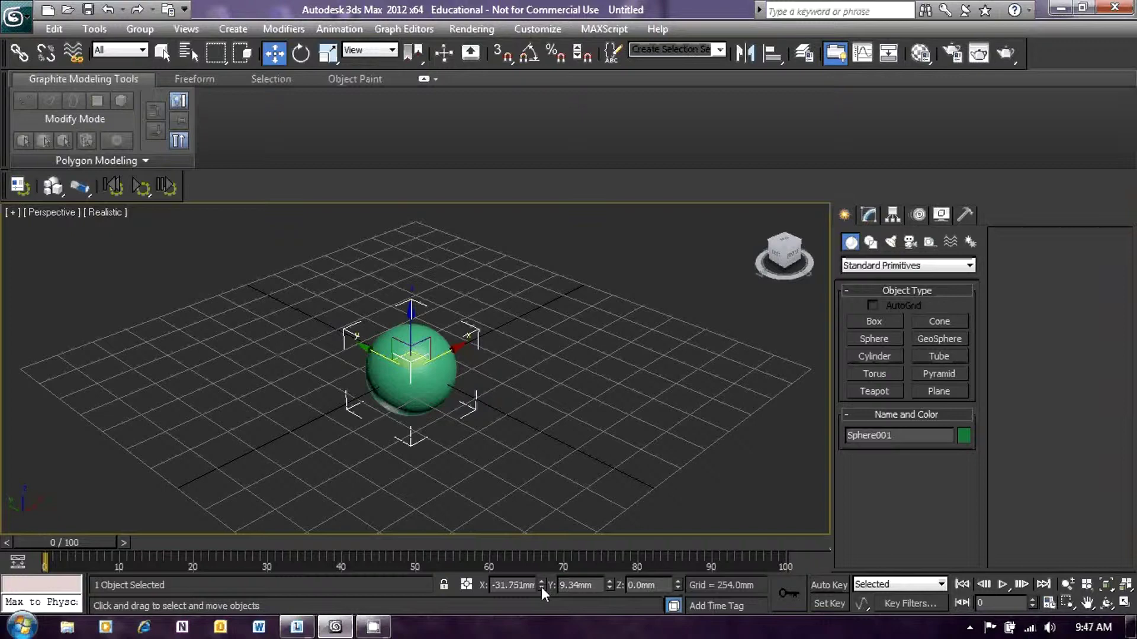
Zero the sphere's X and Y position and raise it to about Z 312 mm.
right_click(541, 587)
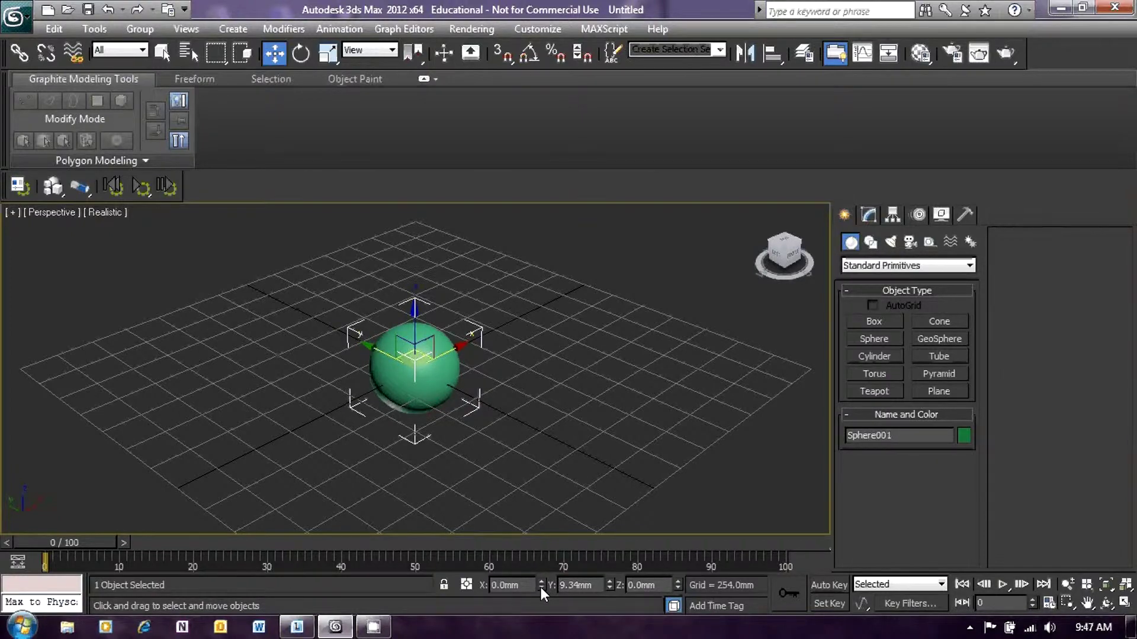
right_click(610, 588)
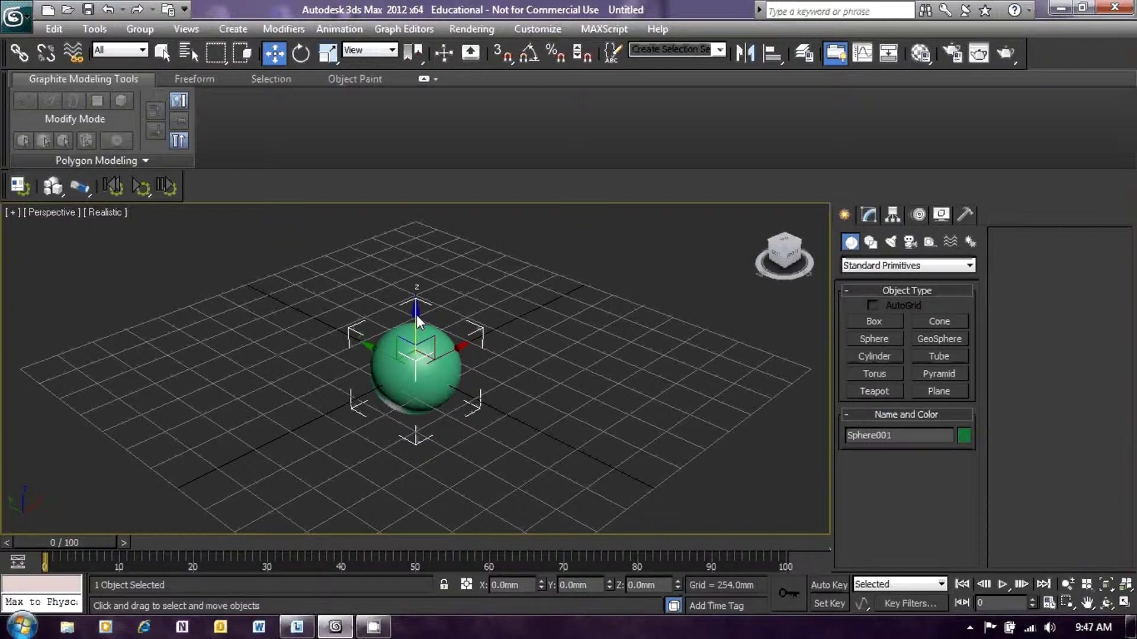
drag(416, 315, 398, 262)
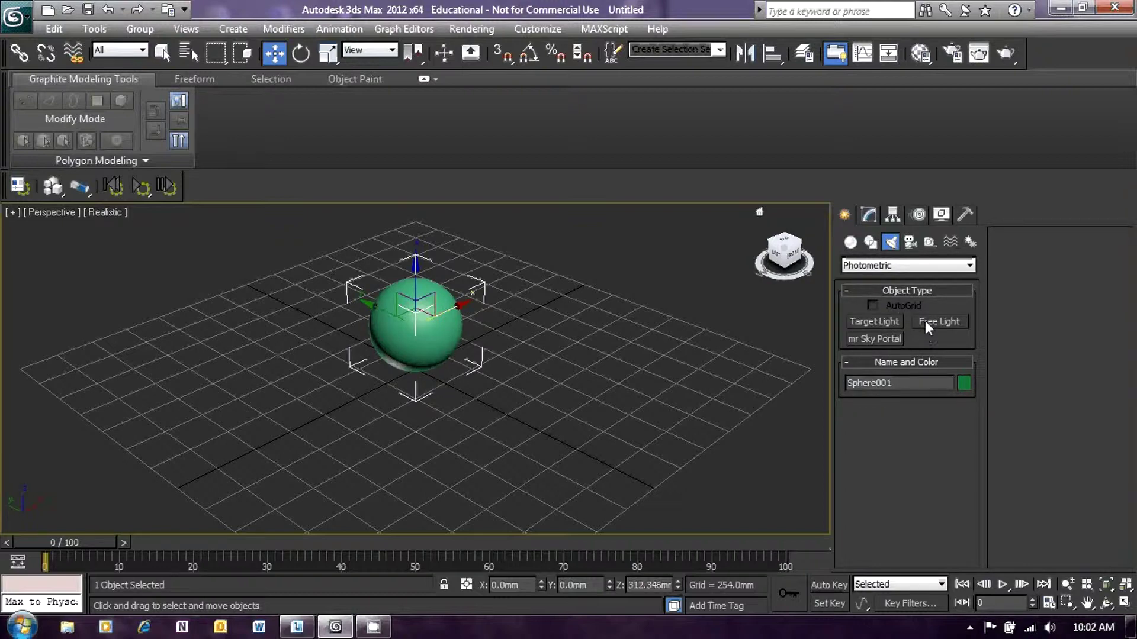
Switch the light list from Photometric to Standard and choose Omni.
click(969, 266)
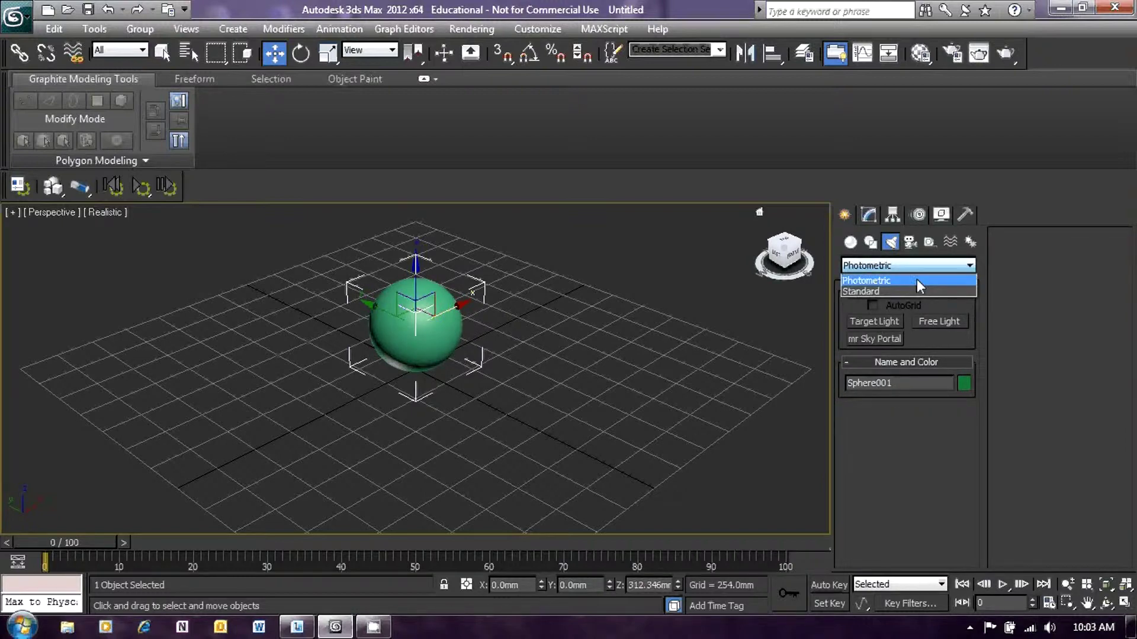
click(880, 290)
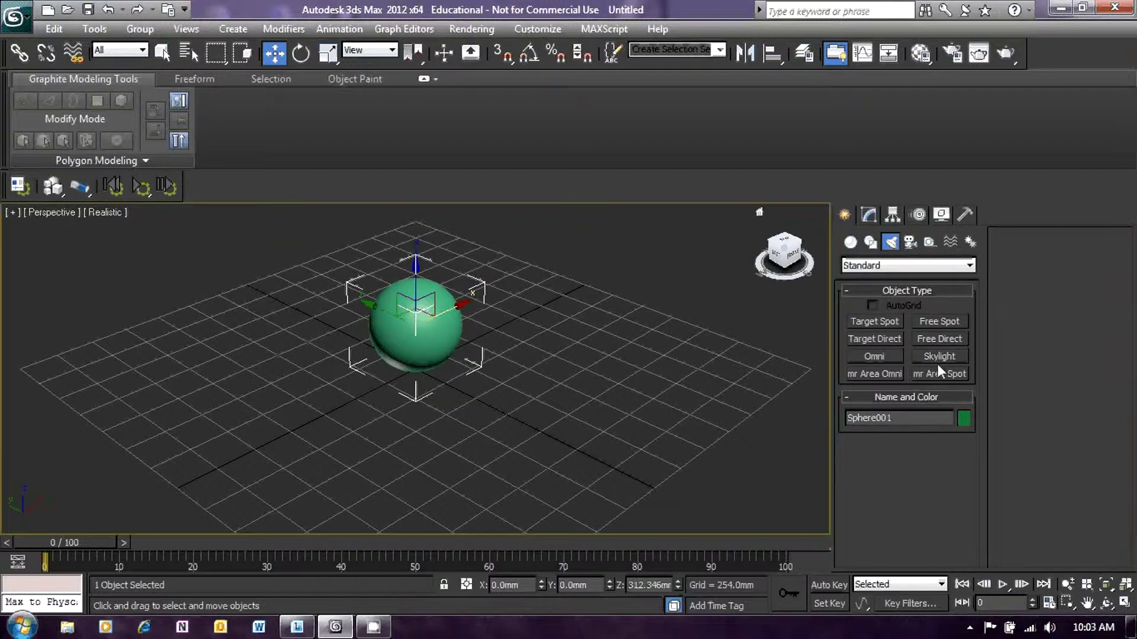
click(875, 356)
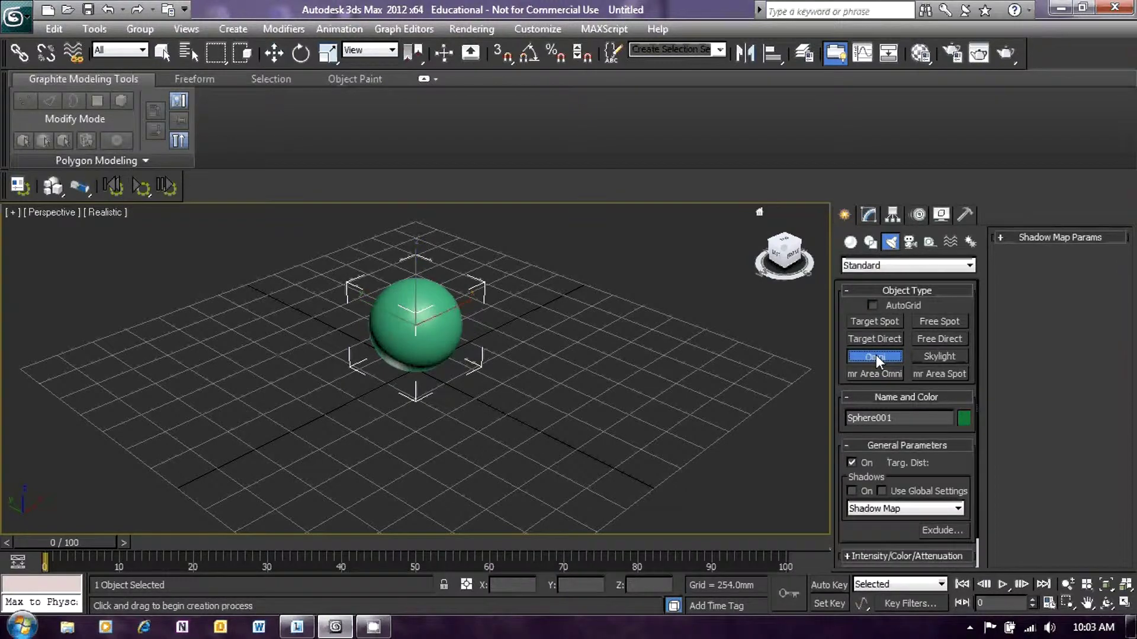
Place Omni001 in front of the sphere and lift it to about Z 856 mm.
click(630, 327)
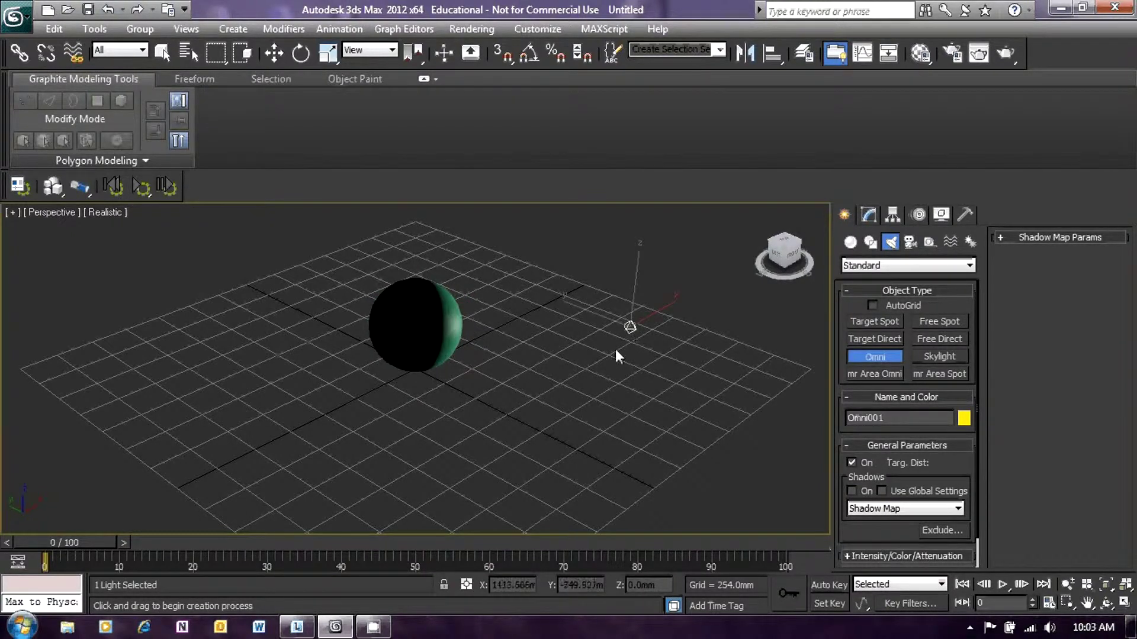
click(274, 54)
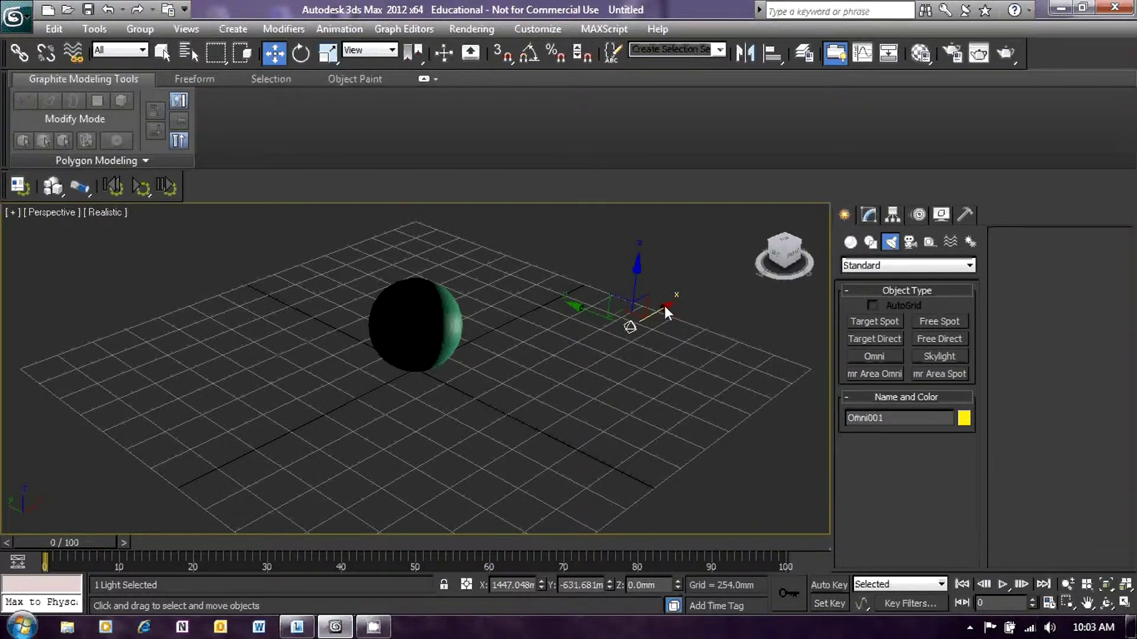
drag(665, 306, 507, 387)
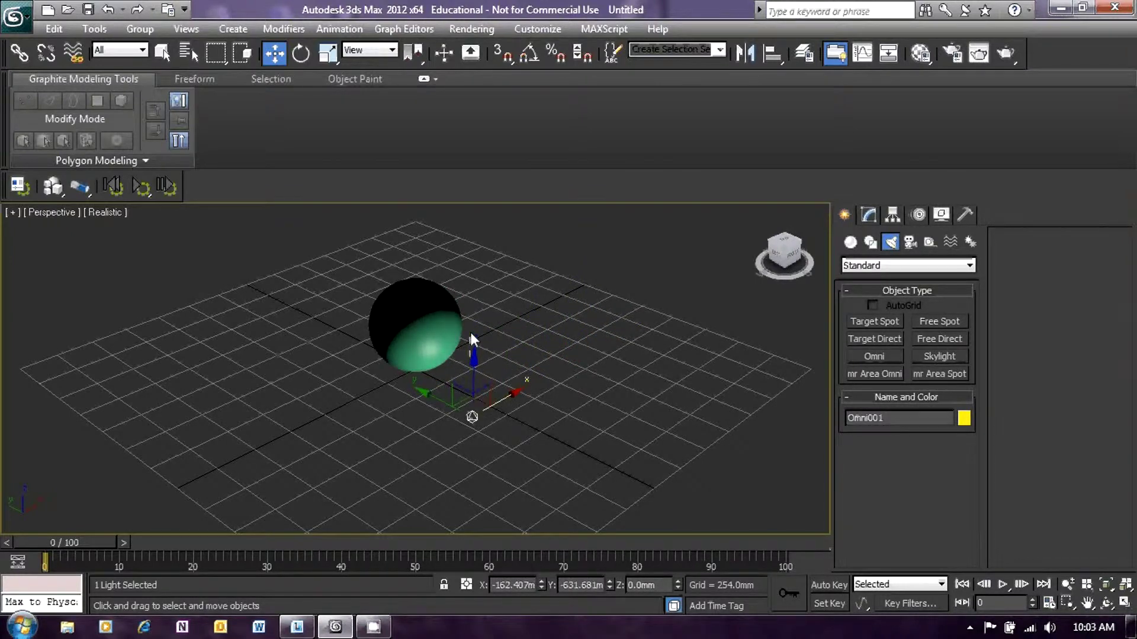
click(470, 333)
click(468, 419)
drag(471, 363, 530, 380)
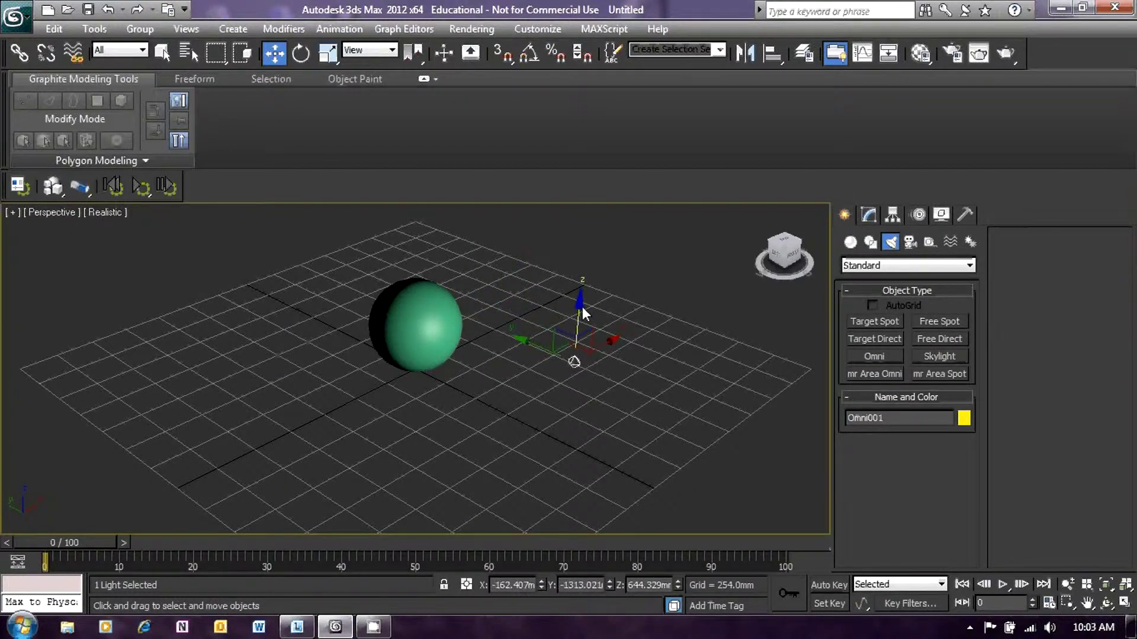
mouse_move(582, 306)
mouse_down()
mouse_move(588, 271)
mouse_move(601, 315)
mouse_up()
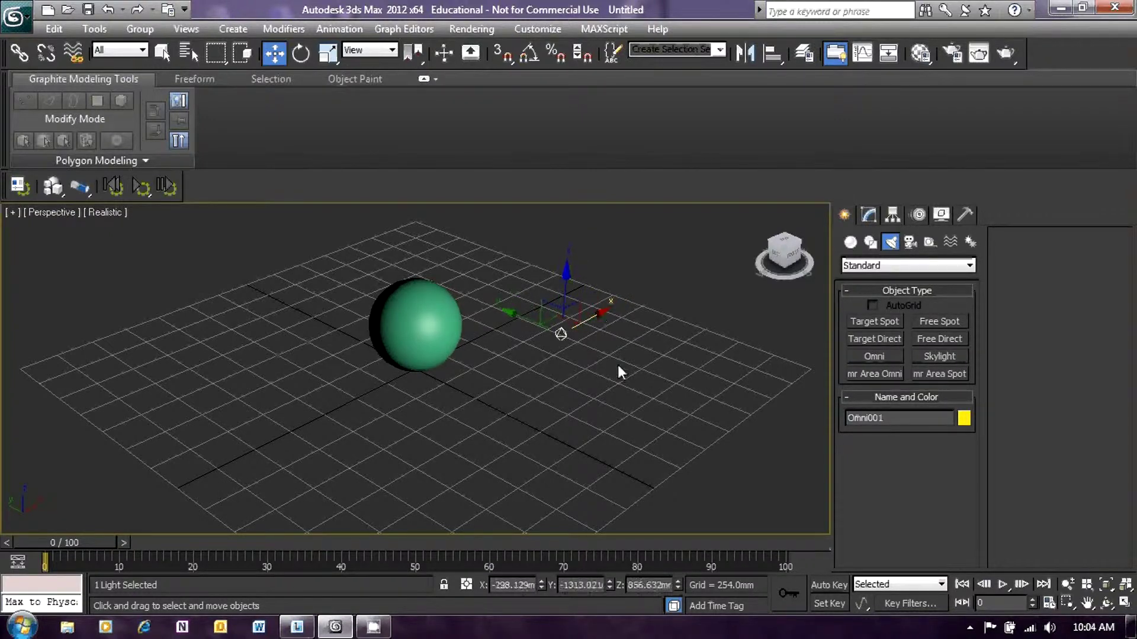
In the Modify panel, collapse Omni001's Intensity/Color/Attenuation and General Parameters rollouts.
click(869, 216)
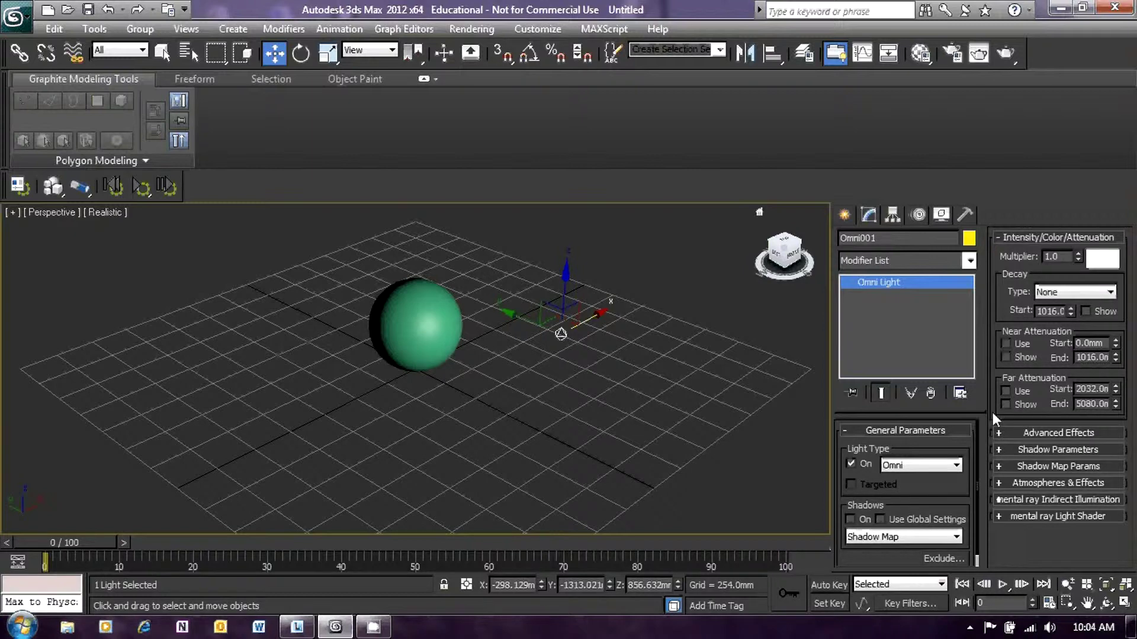
click(1005, 238)
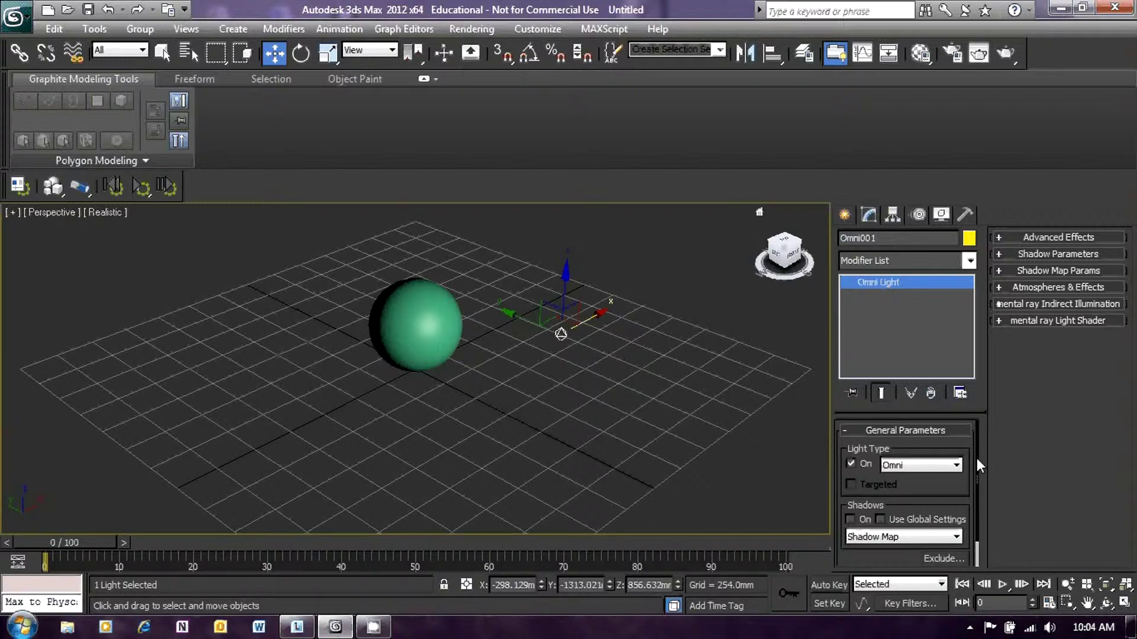
scroll(974, 463, down, 3)
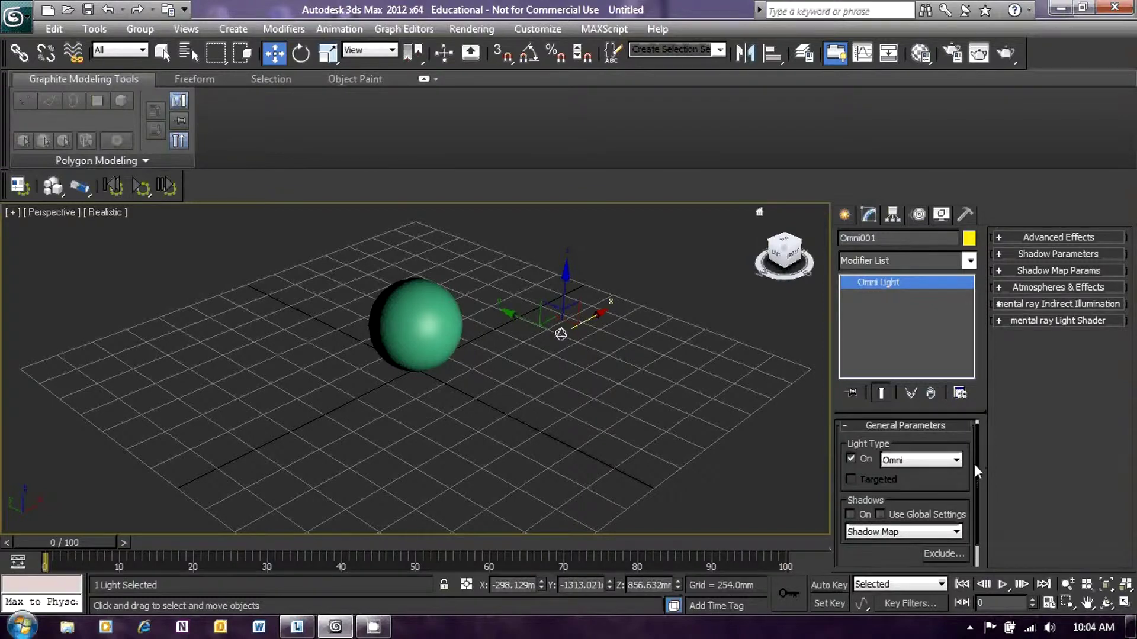
scroll(979, 450, up, 2)
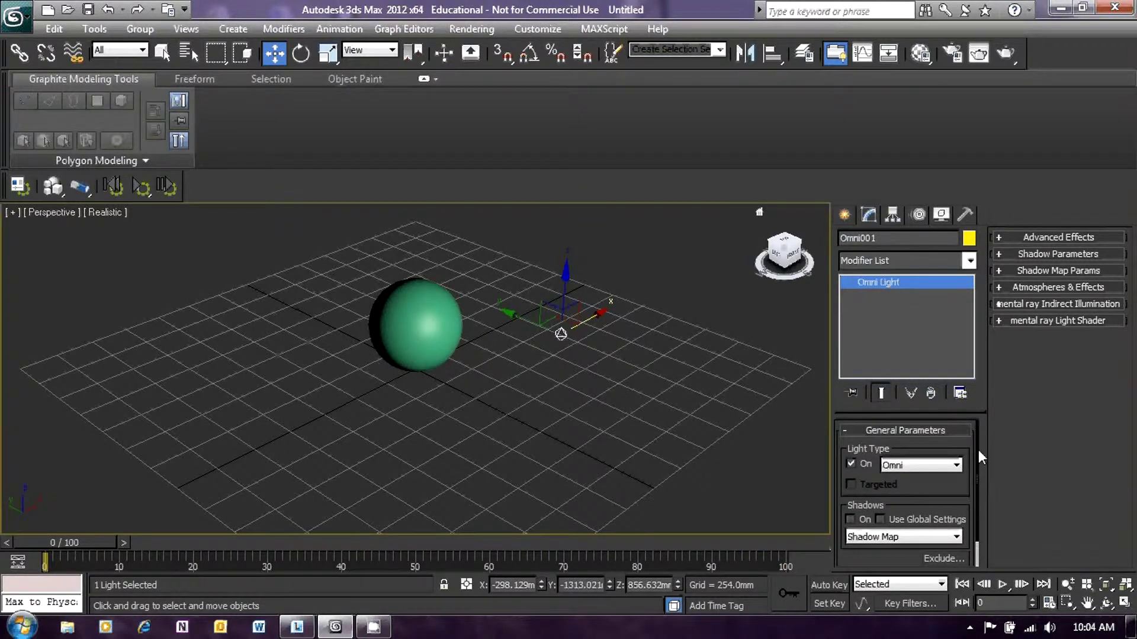
scroll(977, 513, down, 3)
scroll(977, 513, up, 3)
click(853, 430)
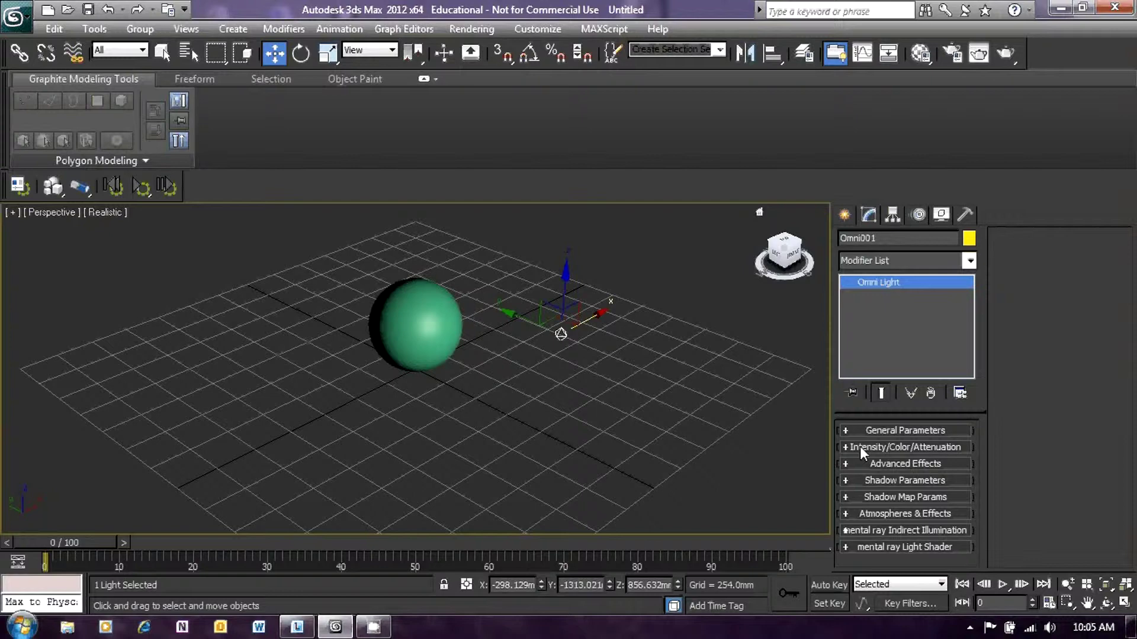
click(862, 448)
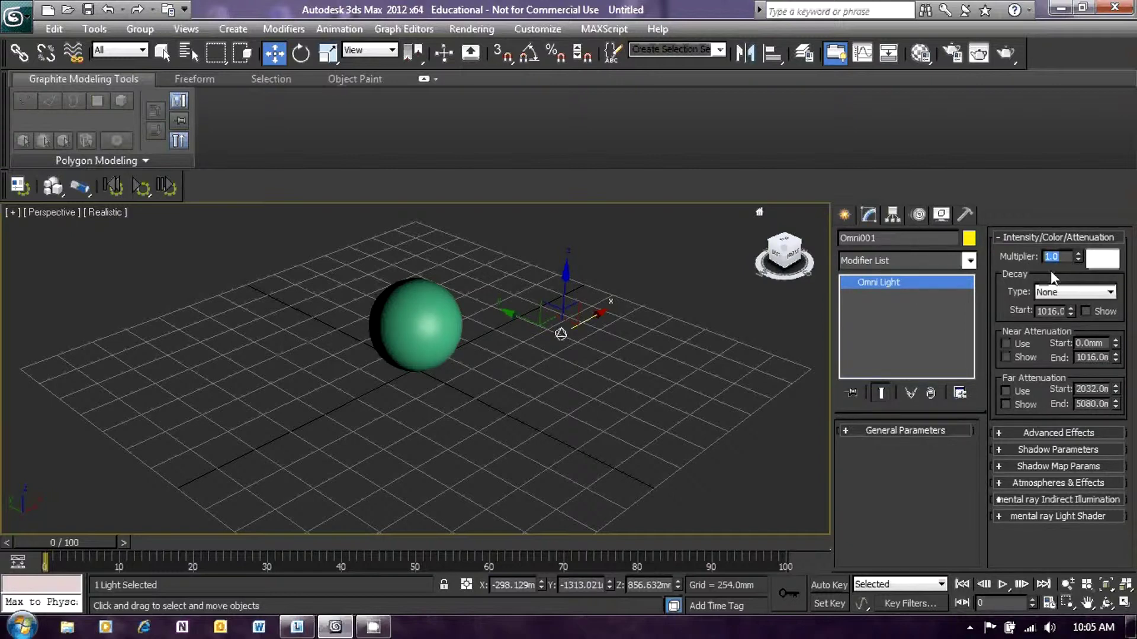
Set the omni light's intensity multiplier to 0.5.
text(.5)
key(Return)
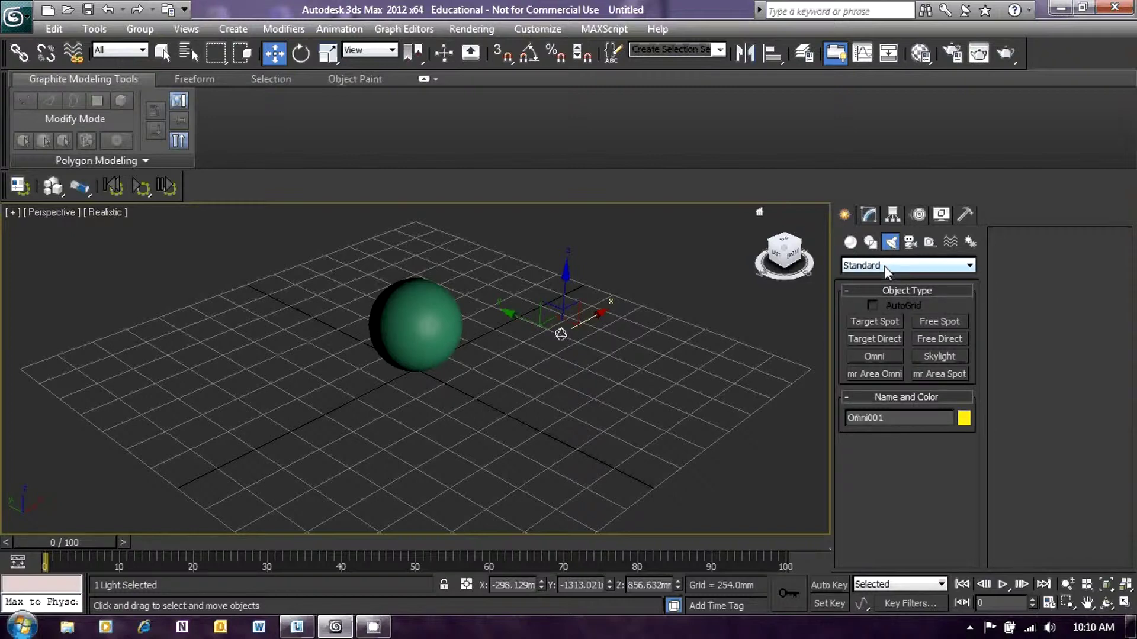
Create a Target Direct light from the lower left, aiming its target past the sphere at upper right.
click(871, 340)
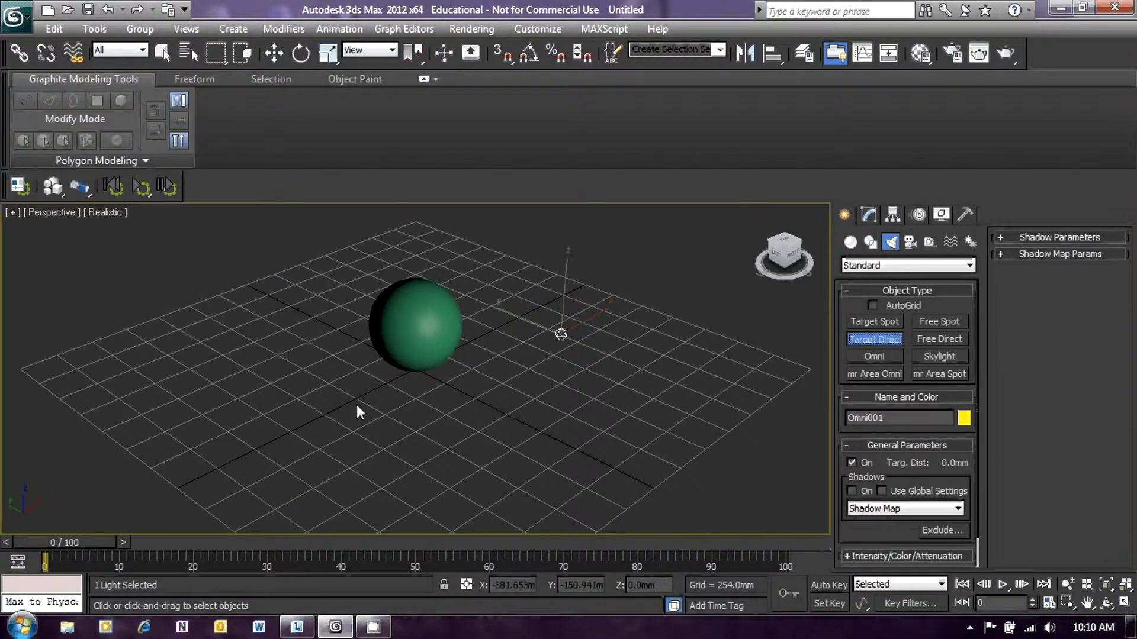
click(192, 454)
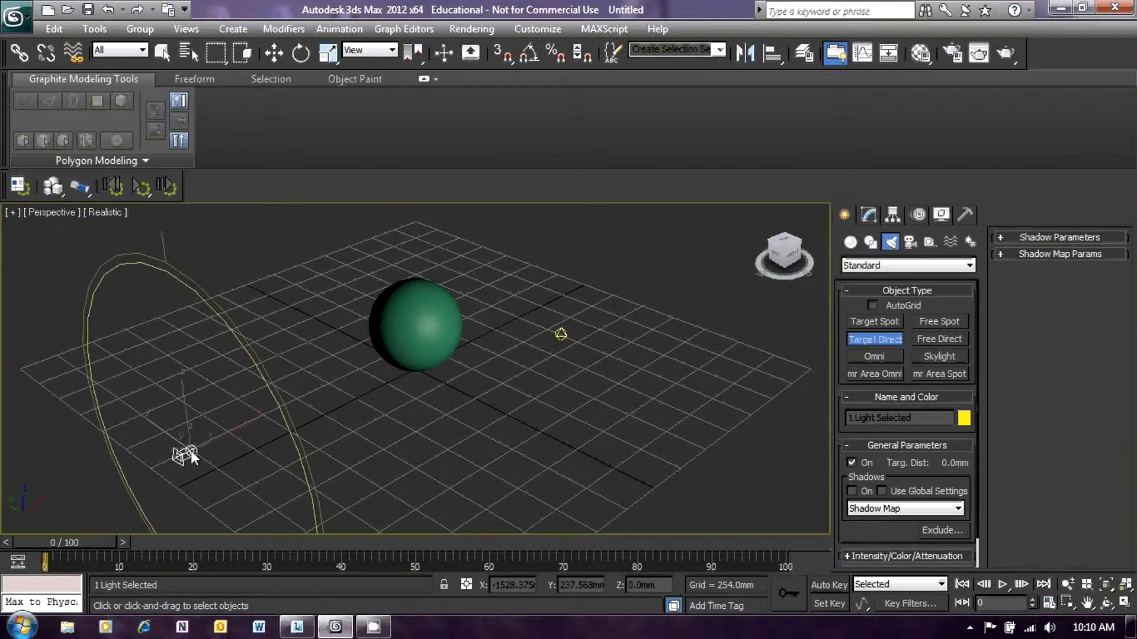
drag(192, 450, 649, 238)
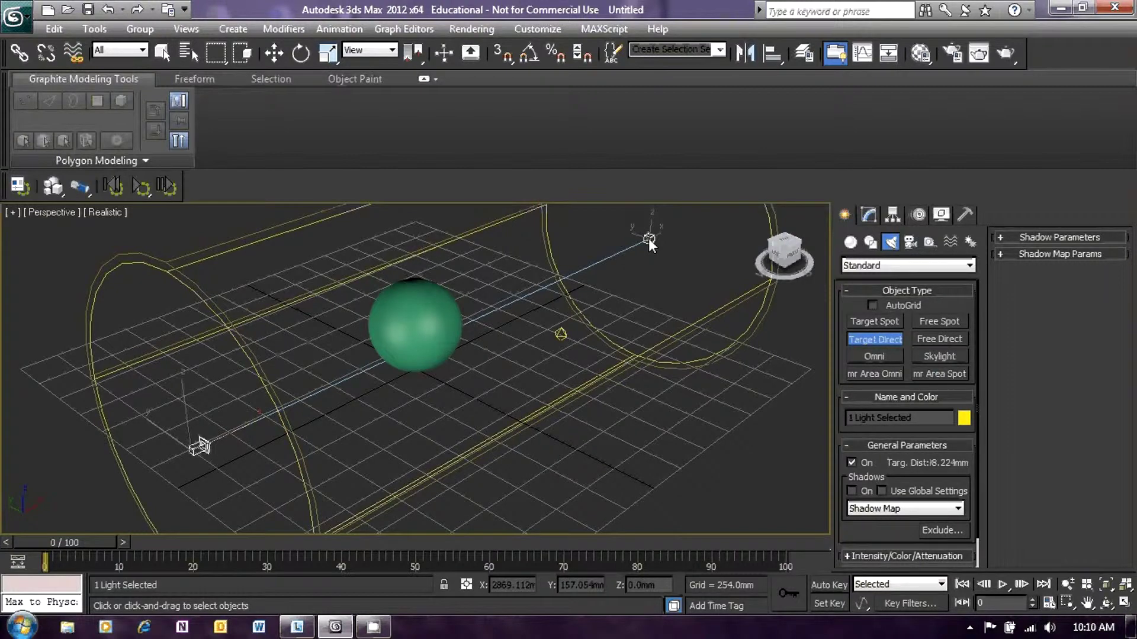
drag(648, 238, 649, 238)
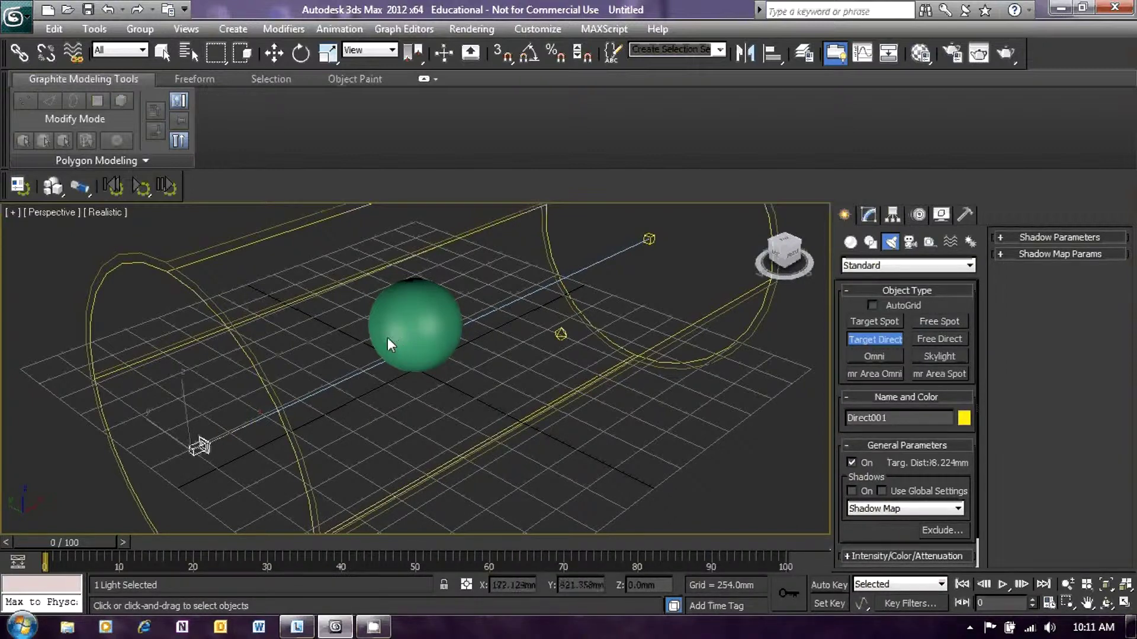
Activate Select and Move on the Direct001 light.
click(274, 54)
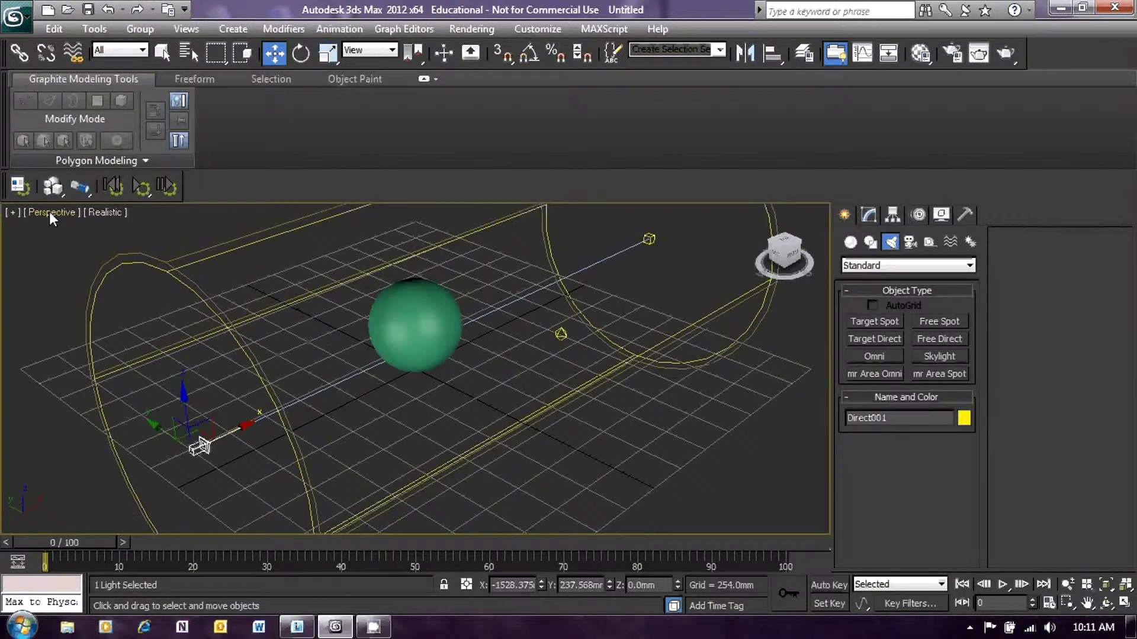
In Front view, raise Direct001 and its target to sphere height so the beam runs level.
click(53, 214)
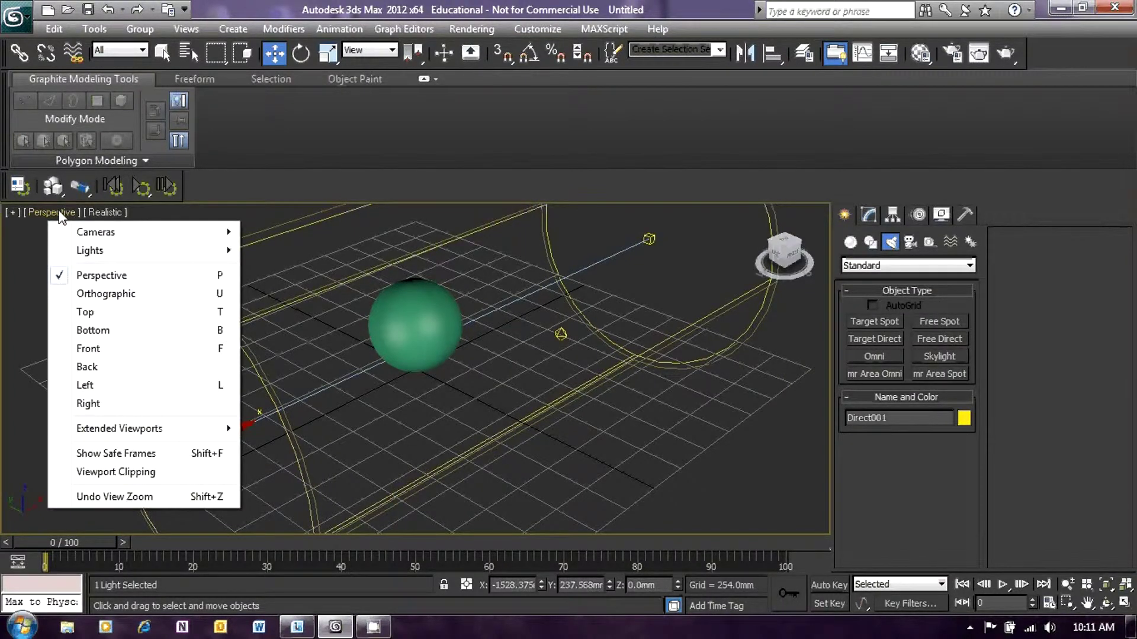
click(86, 349)
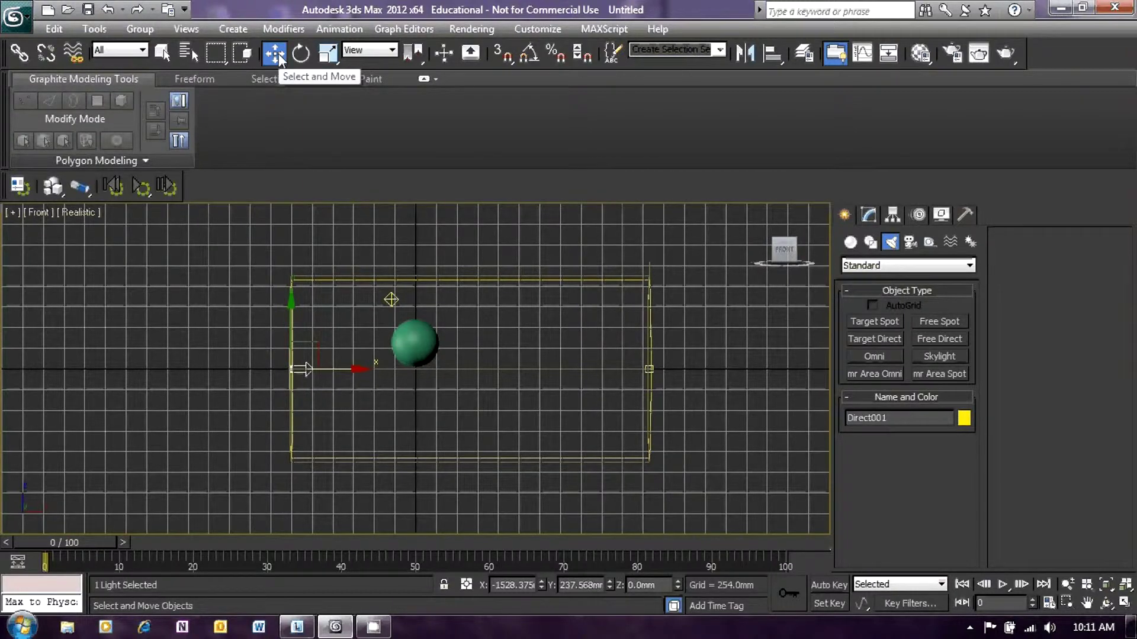
drag(293, 312, 294, 282)
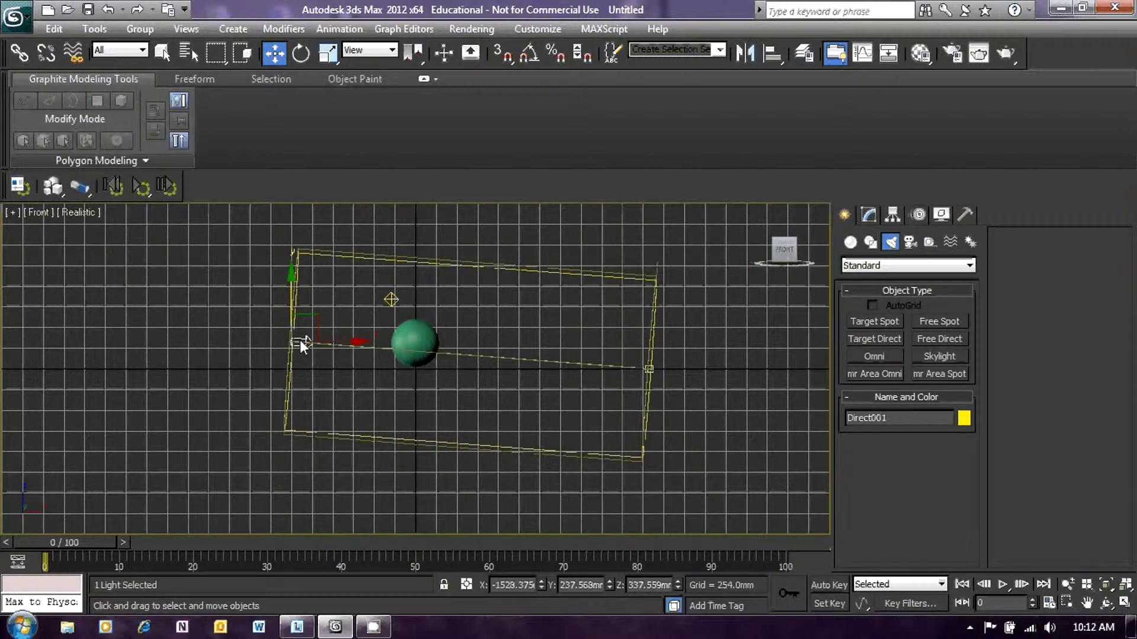
click(652, 369)
drag(650, 304, 649, 283)
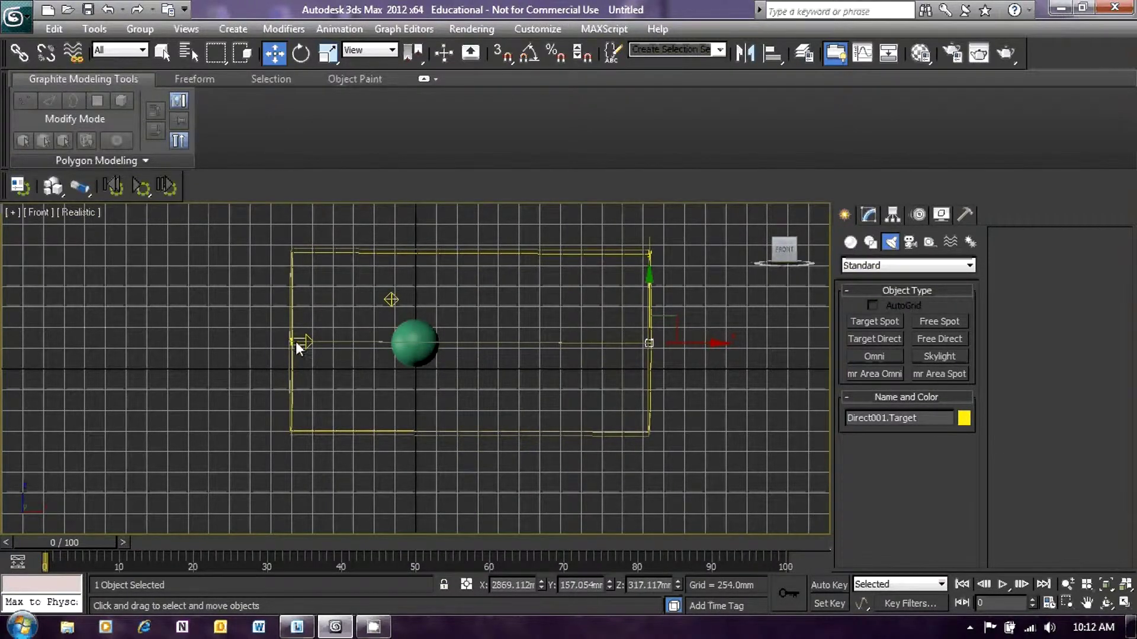
click(297, 341)
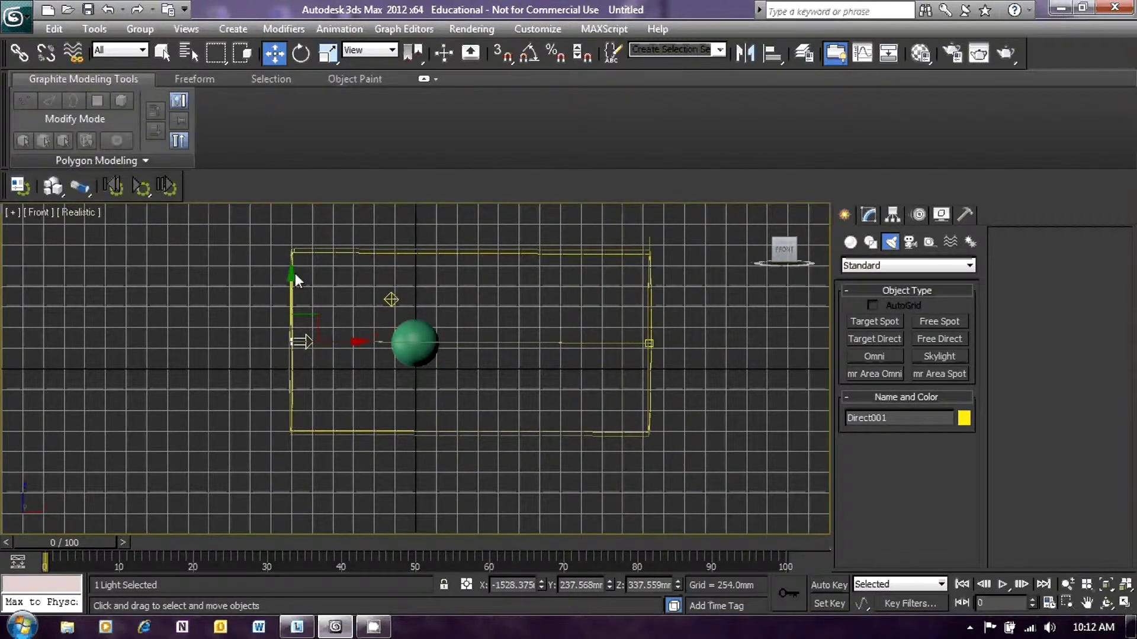
drag(291, 274, 292, 276)
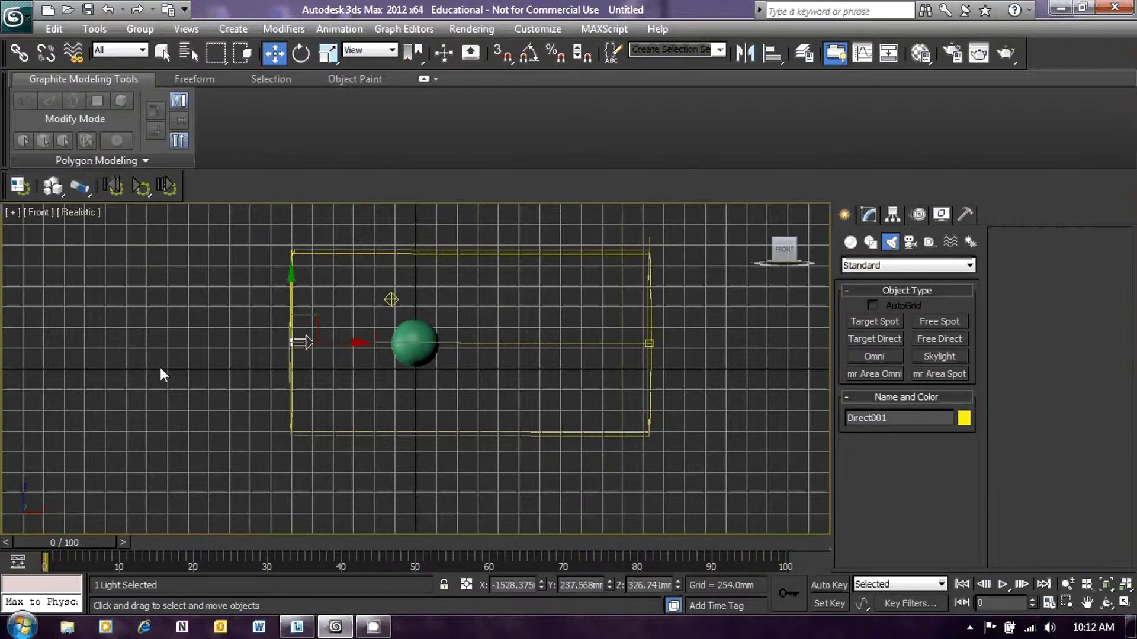
In Top view, move Direct001 and its target down in Y so the beam crosses the sphere's centre.
click(37, 213)
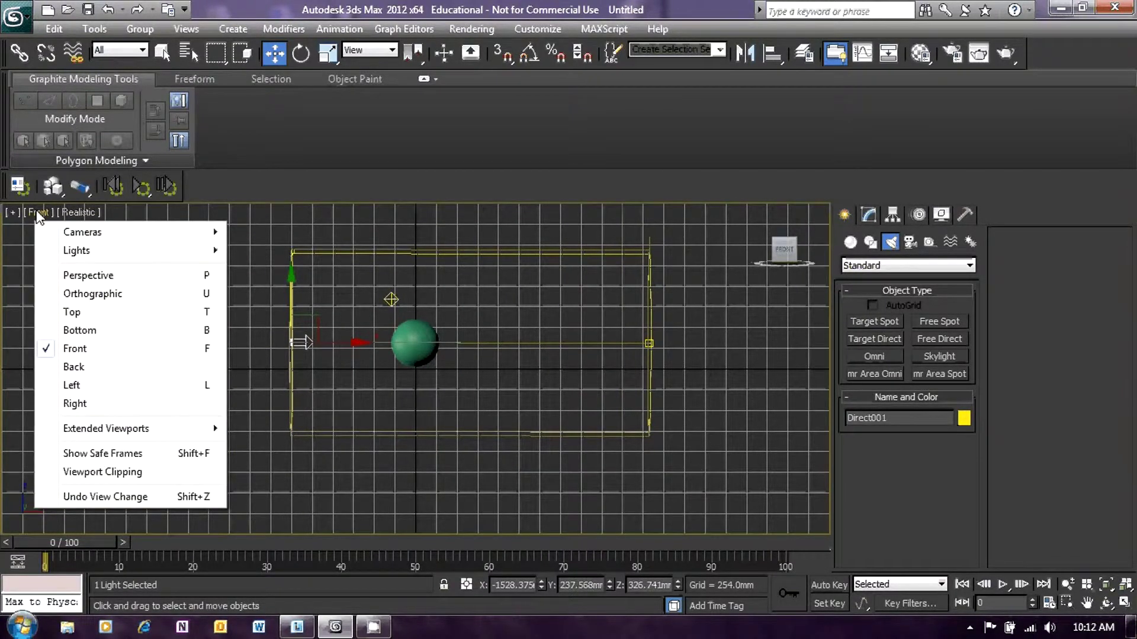
click(70, 312)
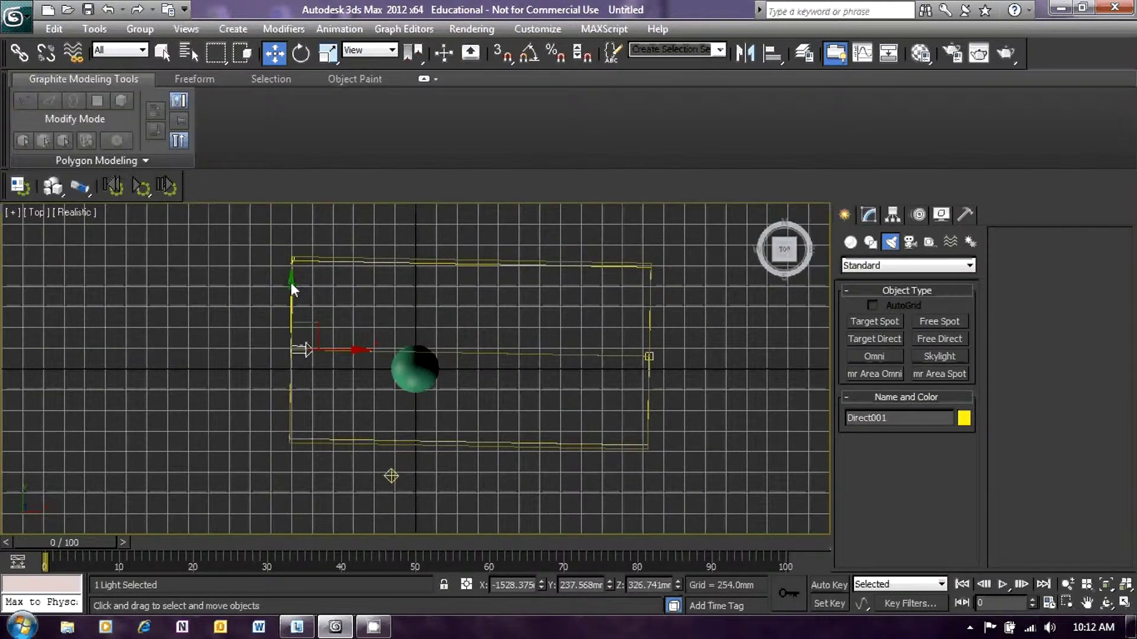
drag(291, 283, 284, 305)
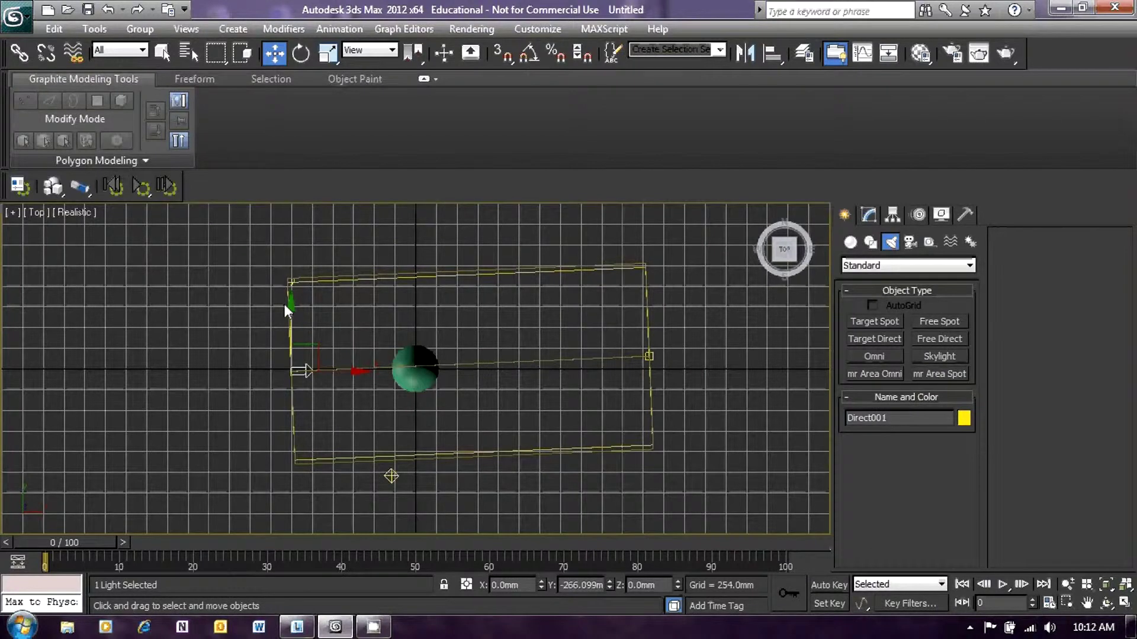
click(651, 356)
drag(650, 290, 647, 309)
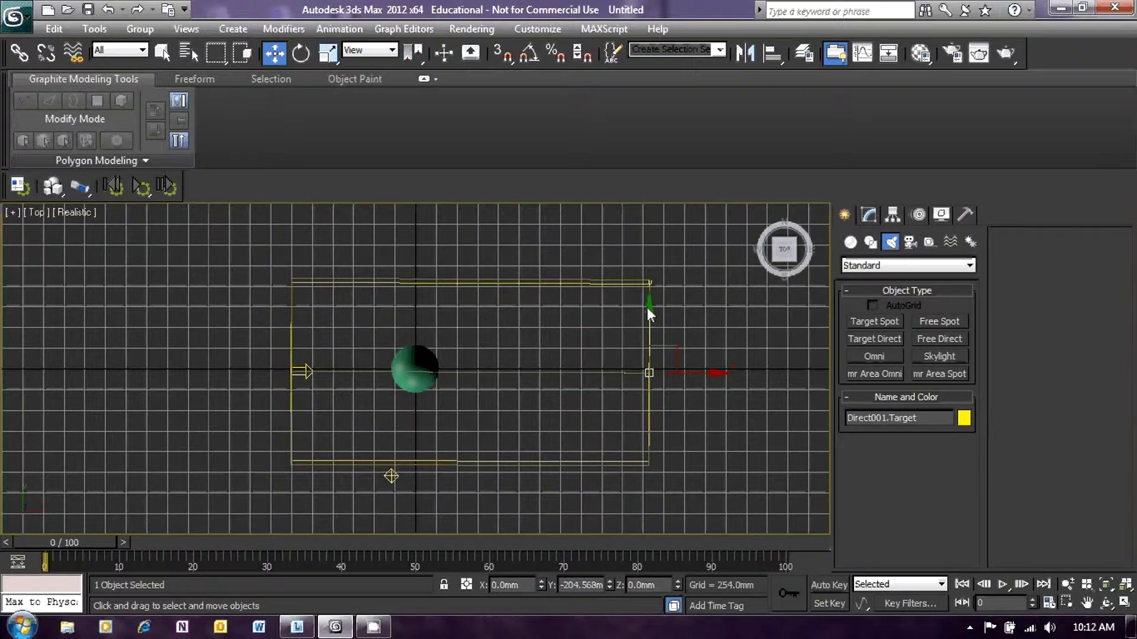
Switch the viewport back to Perspective and restore the ViewCube Home view.
click(37, 211)
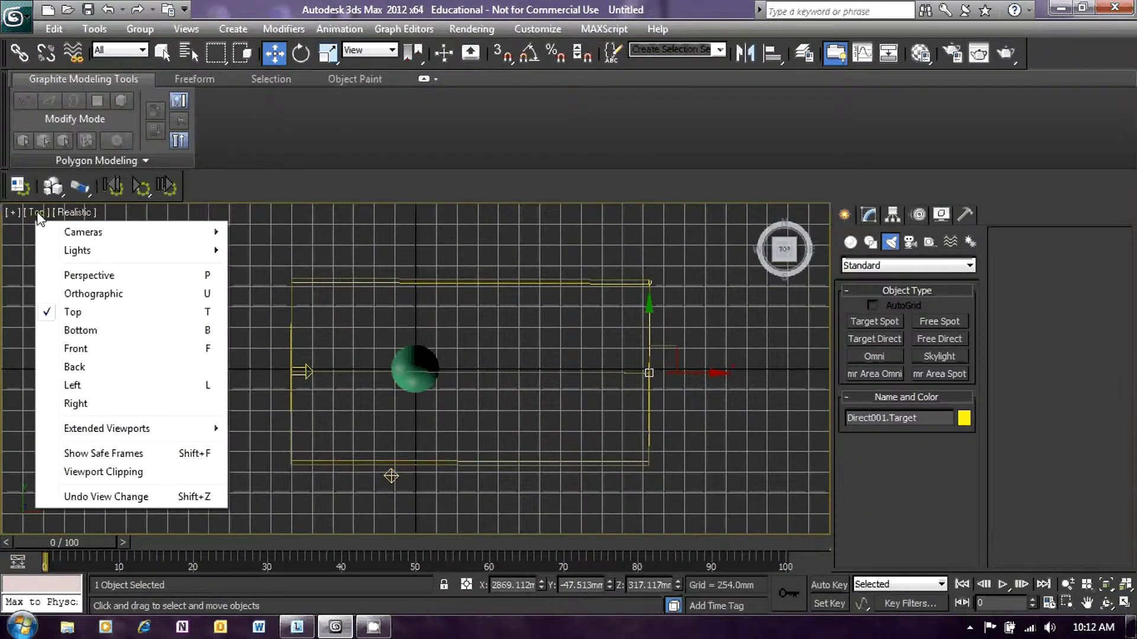
click(55, 280)
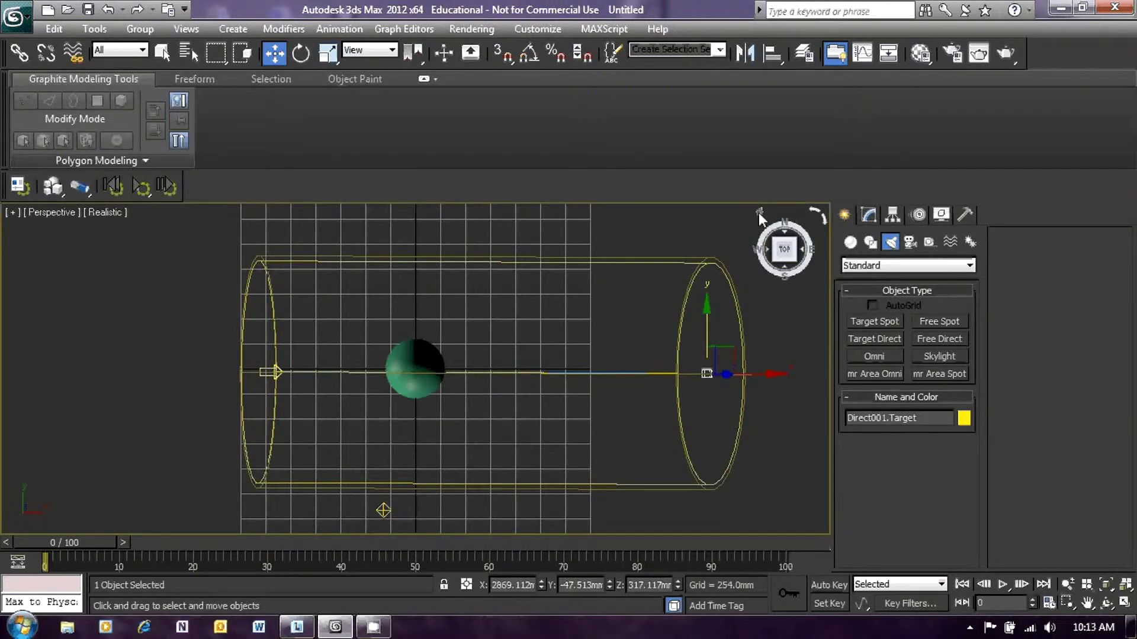
click(761, 214)
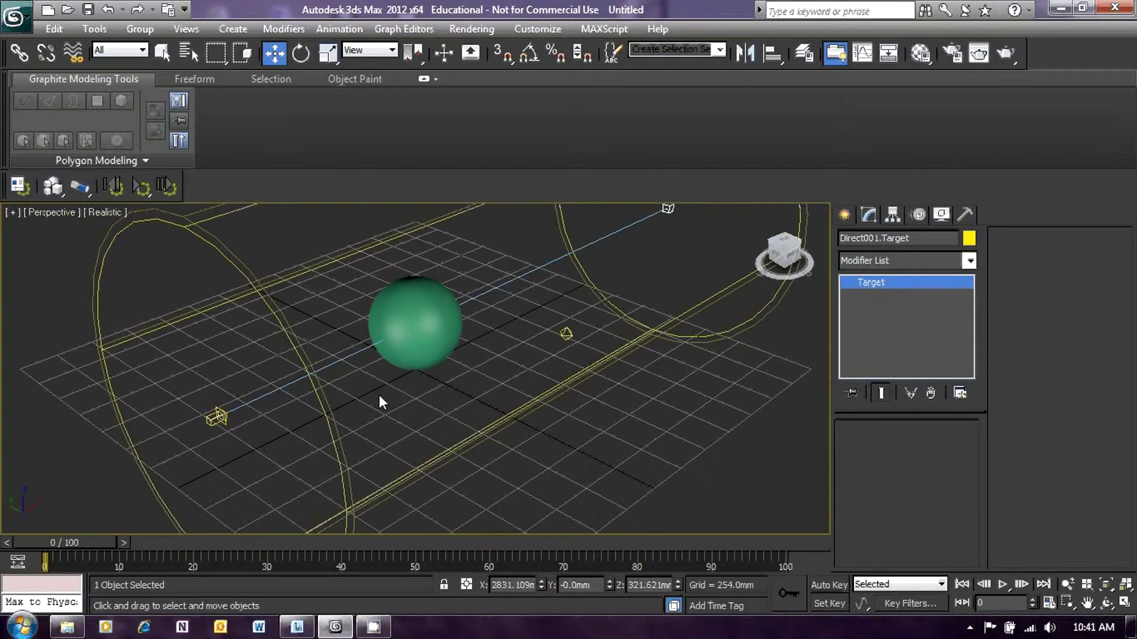
Select Direct001 and expand its Intensity/Color/Attenuation rollout.
click(217, 421)
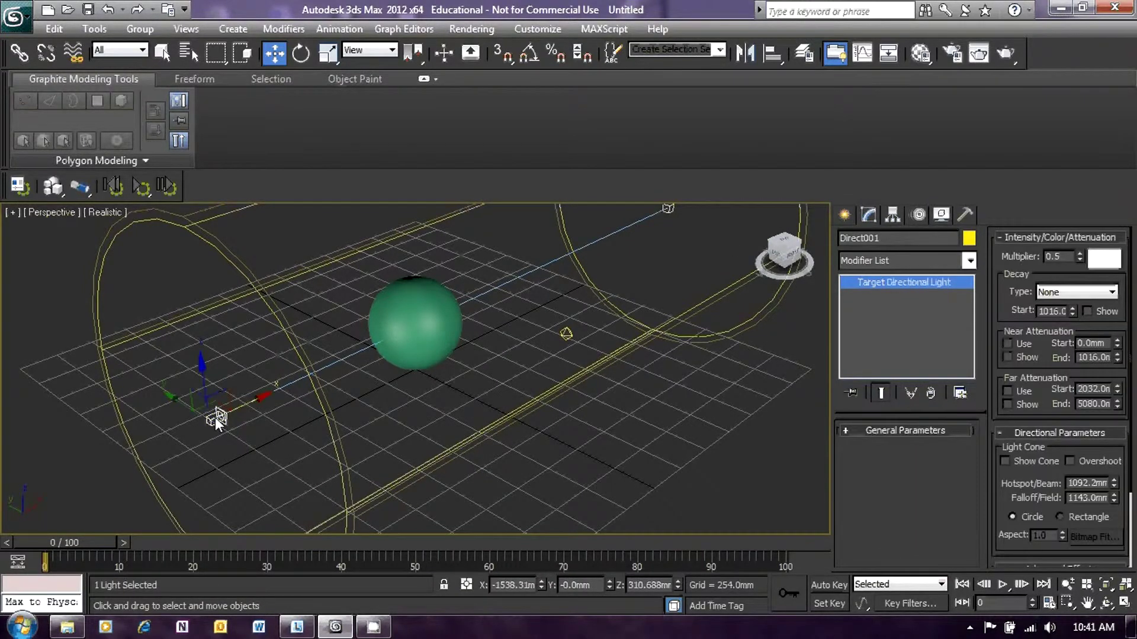
click(1016, 238)
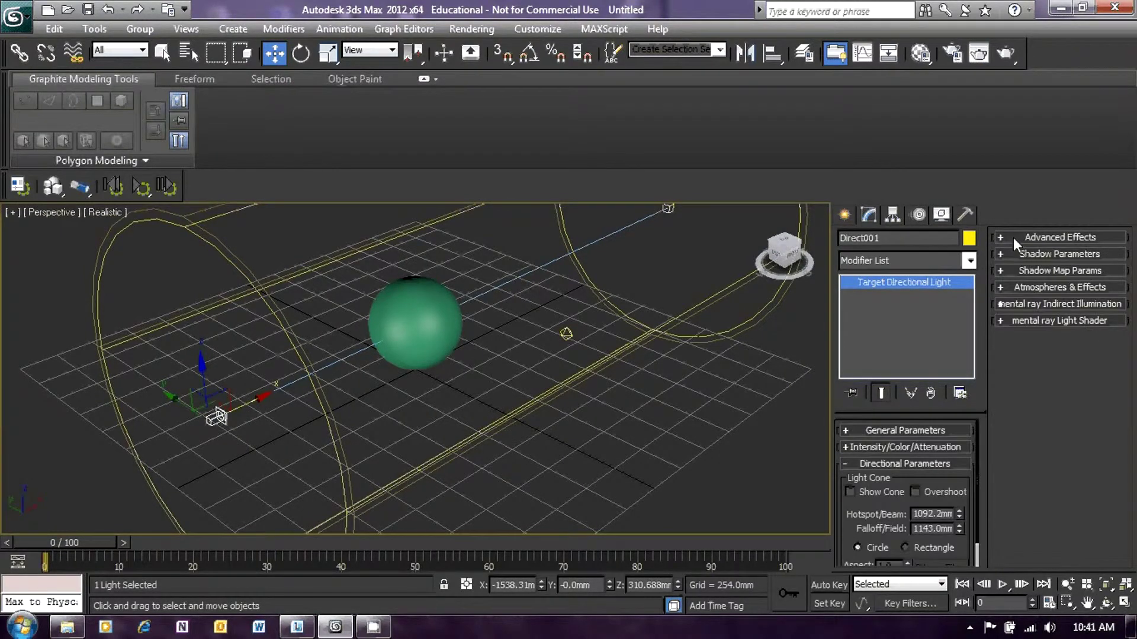
click(872, 470)
click(854, 427)
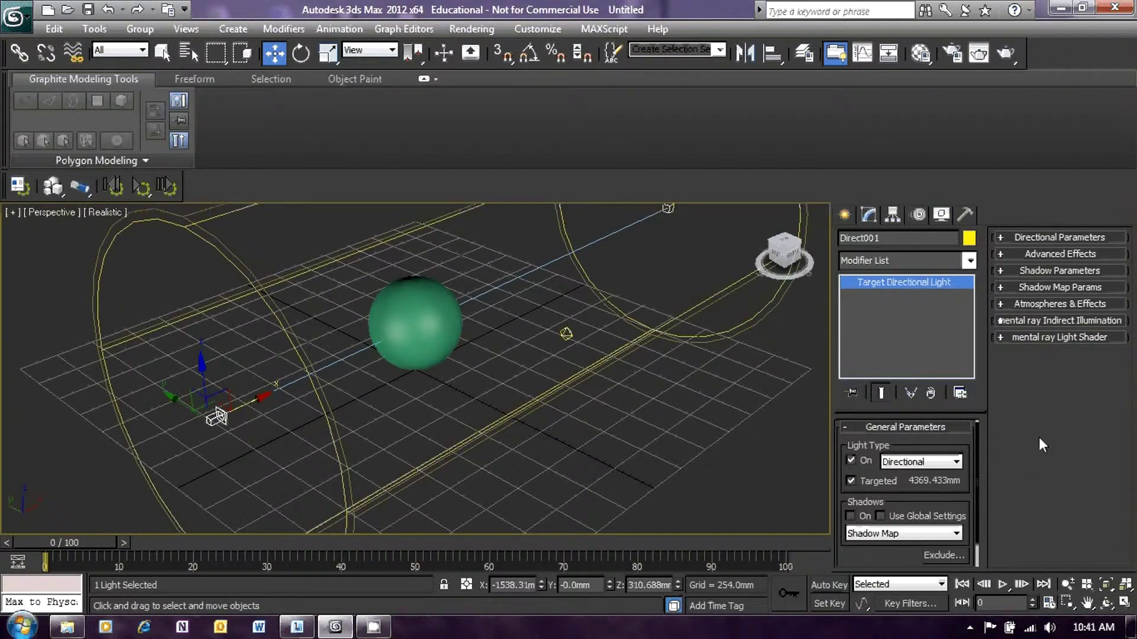
click(884, 428)
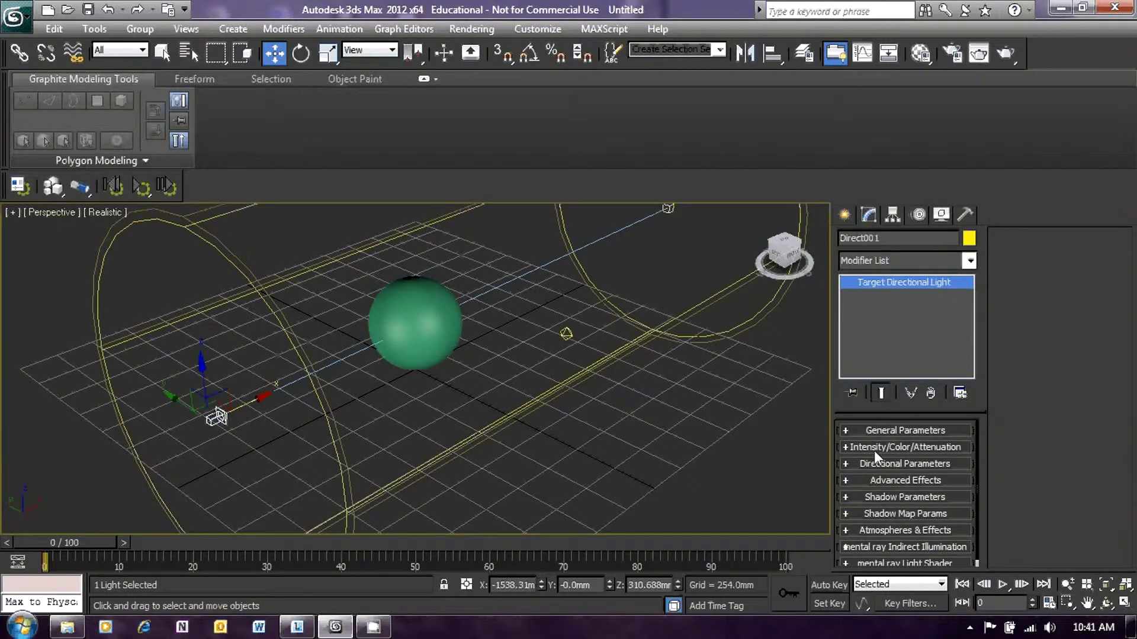
click(874, 448)
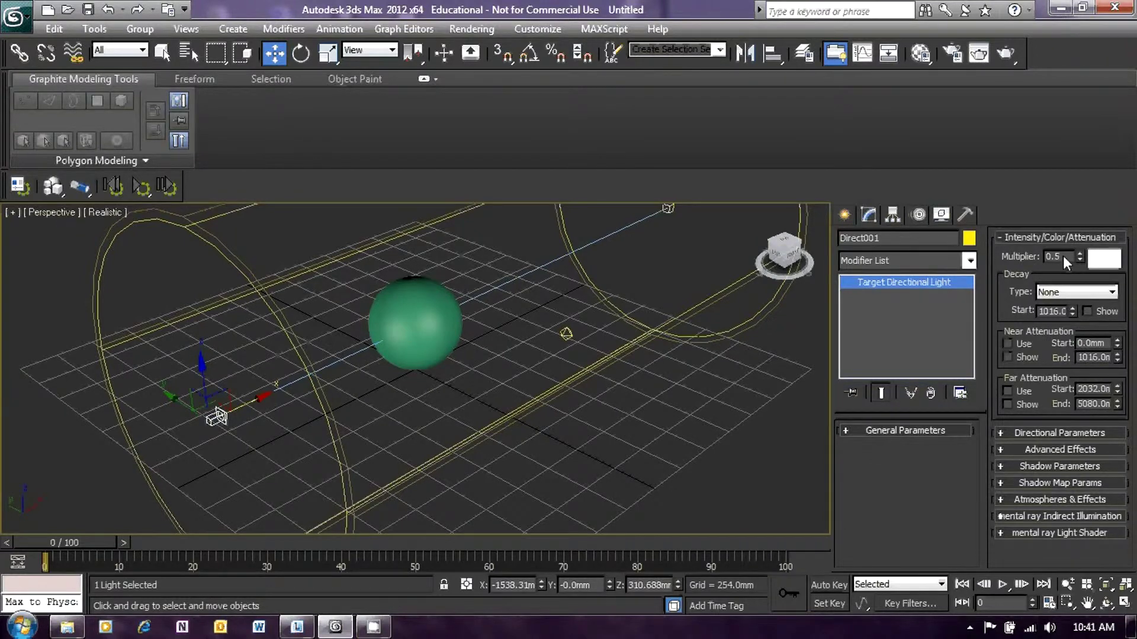
Change the light's Multiplier from 0.5 to 10 and bring up its colour selector.
drag(1063, 256, 1023, 263)
text(10)
key(Return)
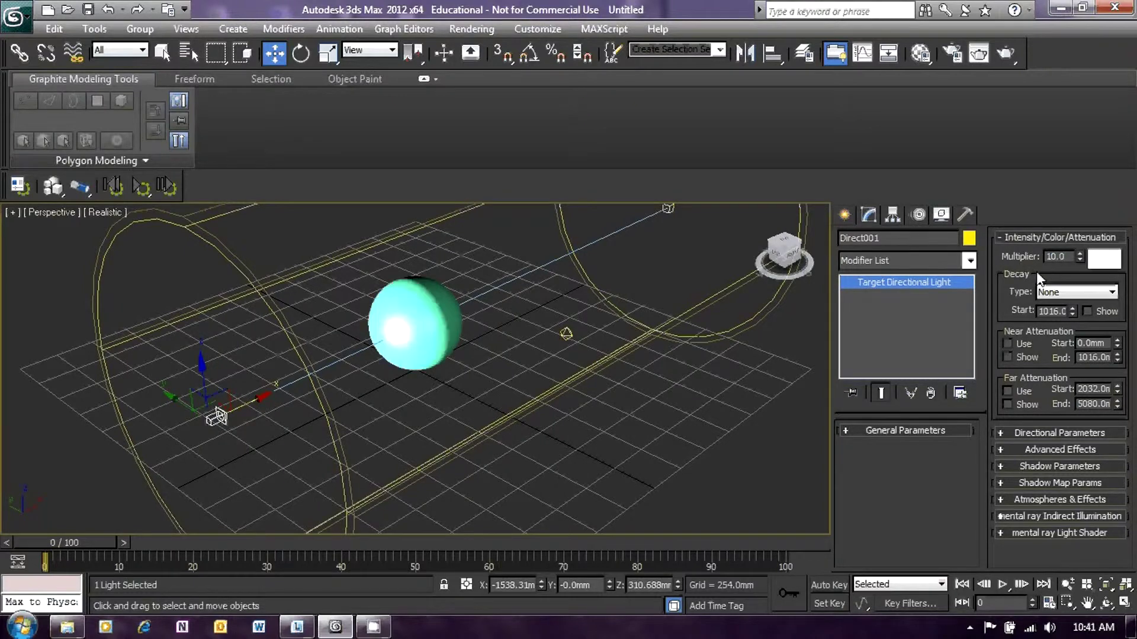
click(1101, 261)
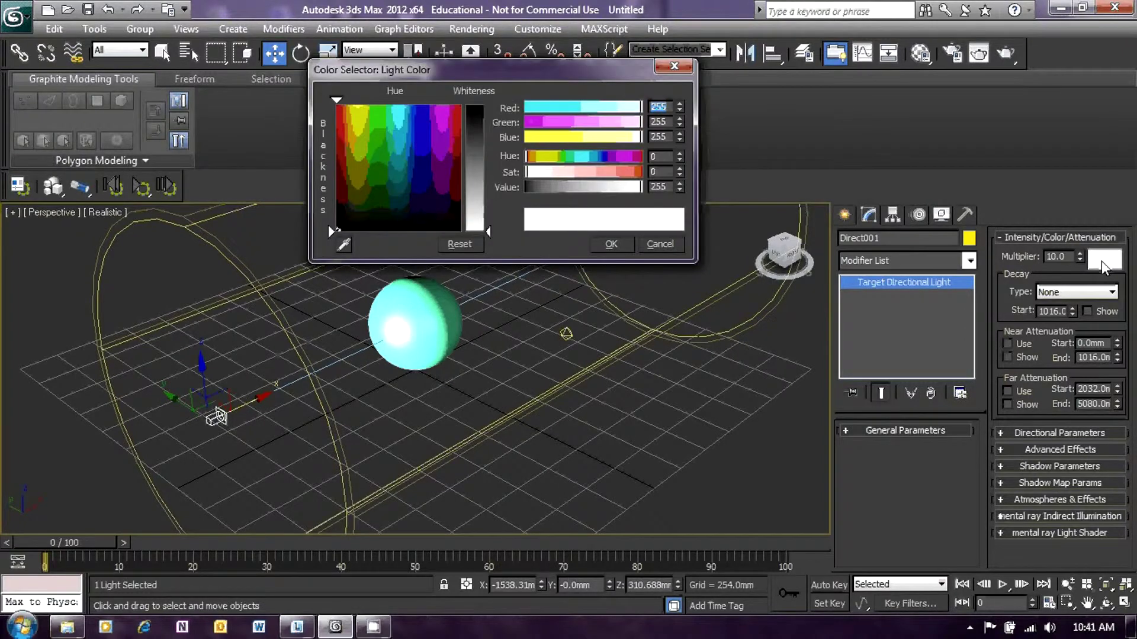
Set Direct001's light colour to a pure red, about R248 G0 B7.
click(459, 108)
click(476, 113)
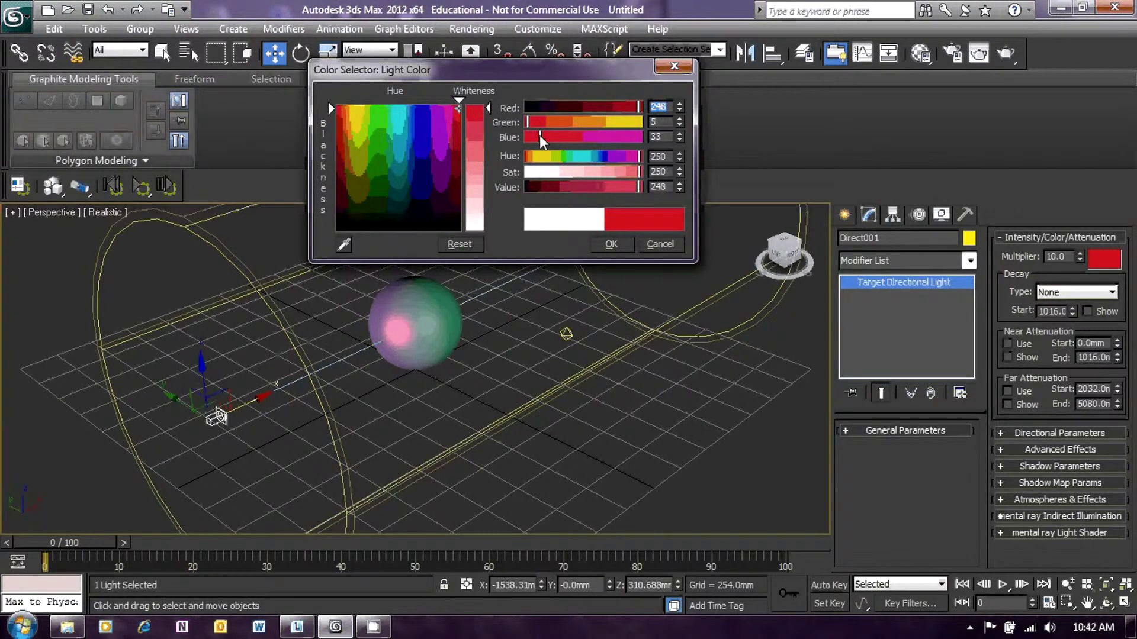
click(480, 109)
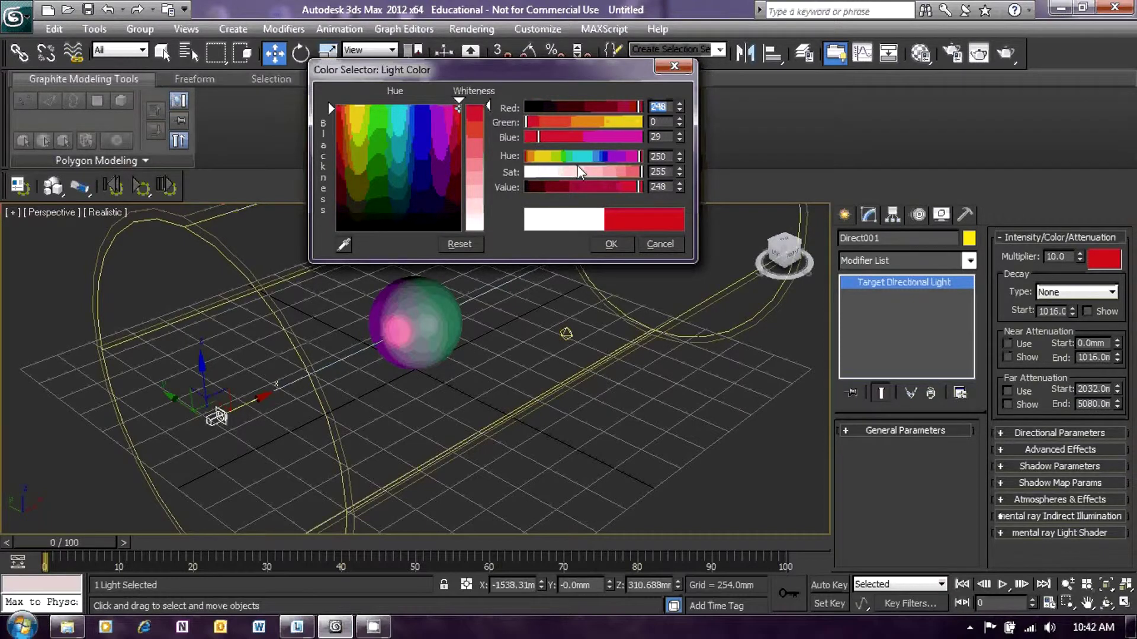
click(526, 137)
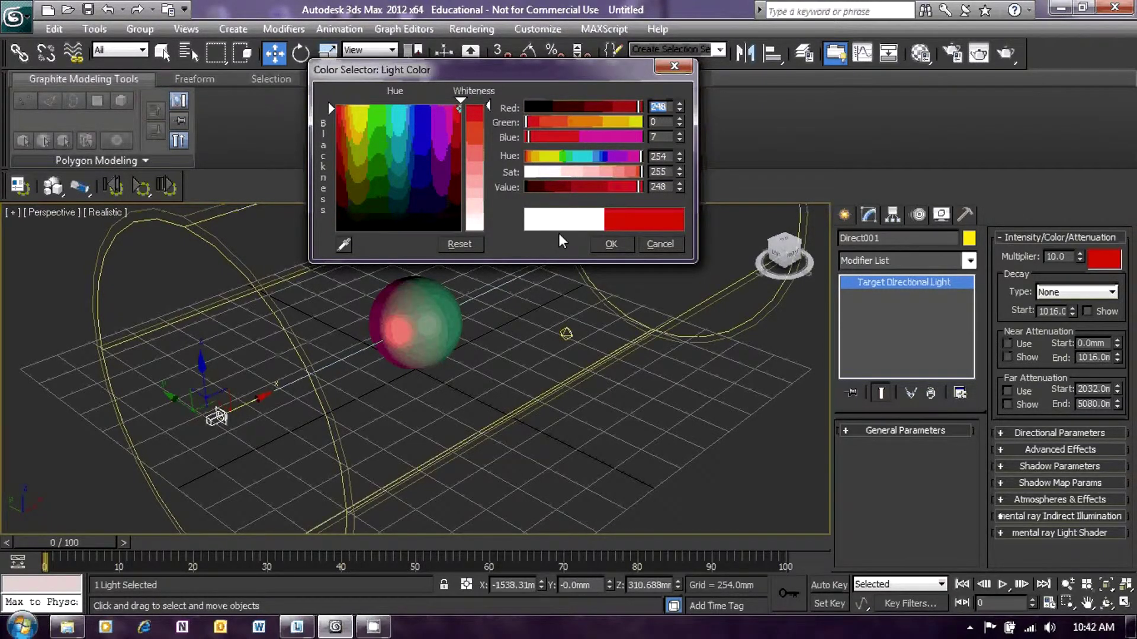
click(611, 244)
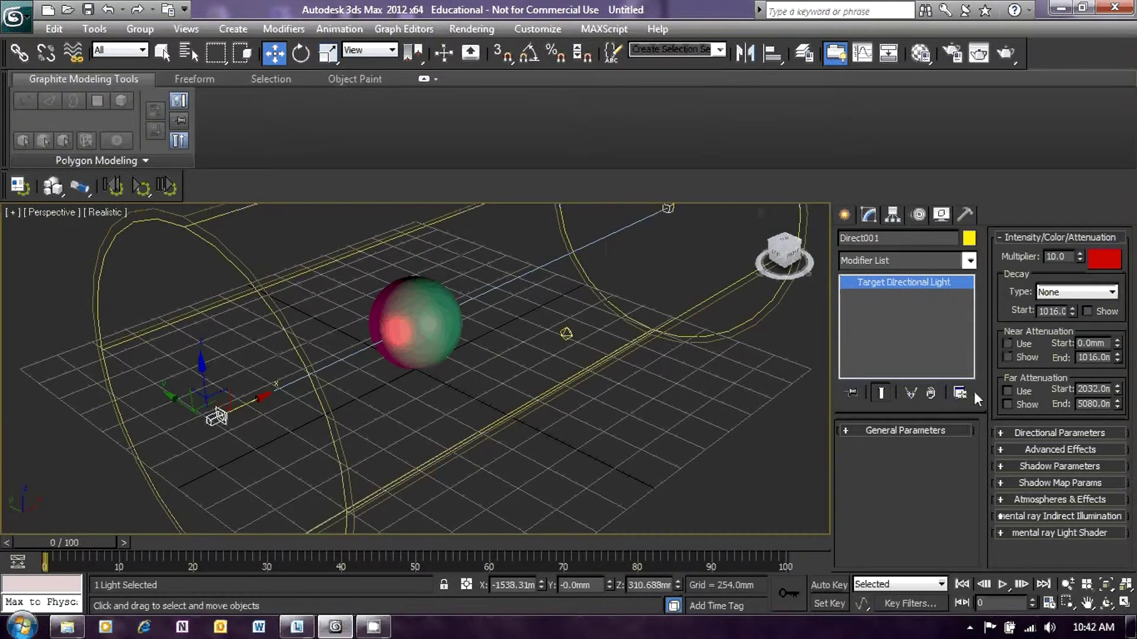
In Directional Parameters, reset Hotspot/Beam and Falloff/Field to their 12.7mm minimum.
click(1016, 433)
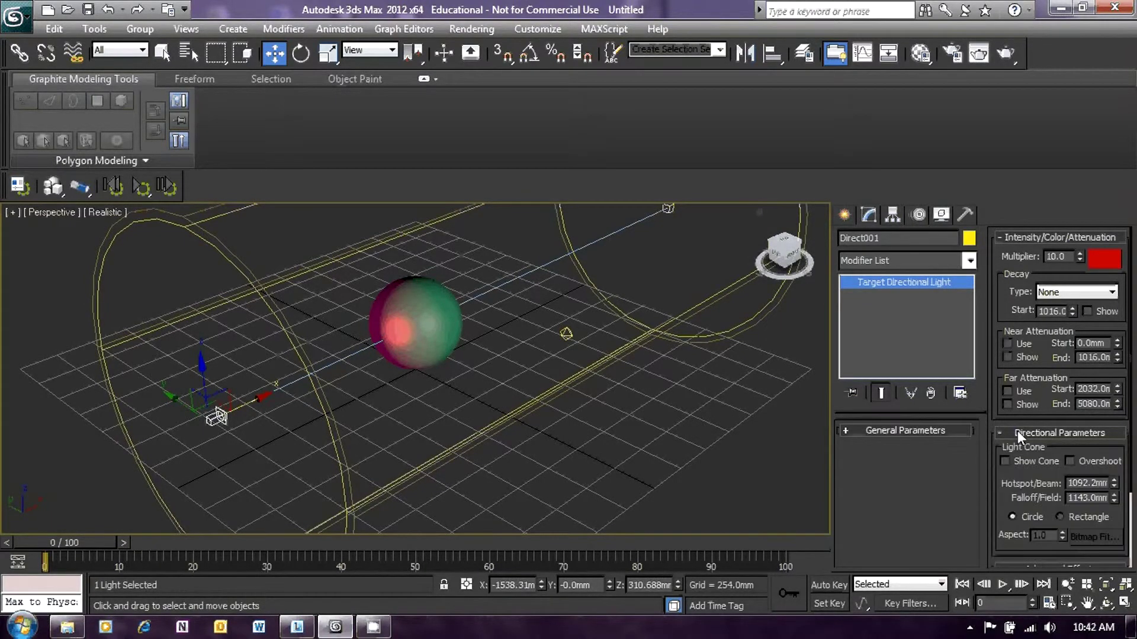
right_click(1115, 487)
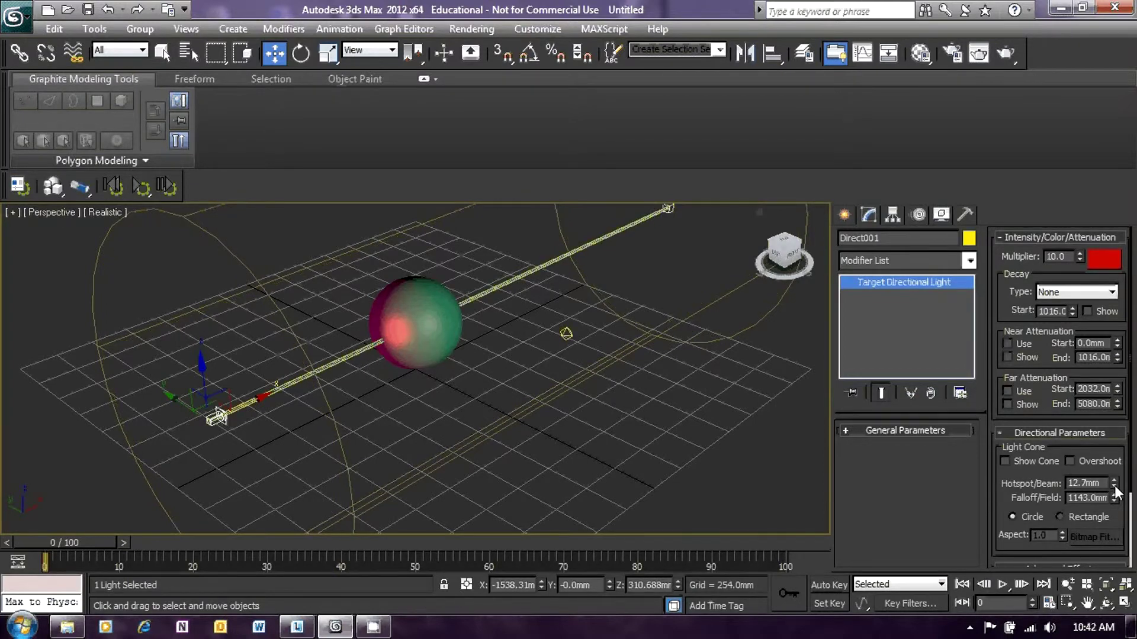
right_click(1113, 500)
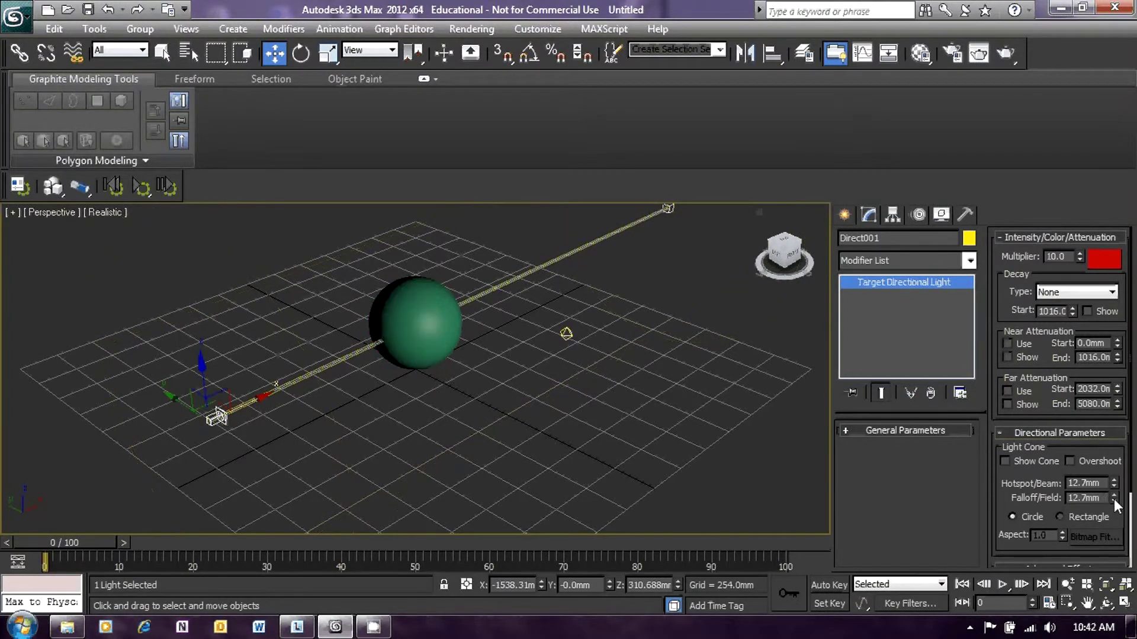